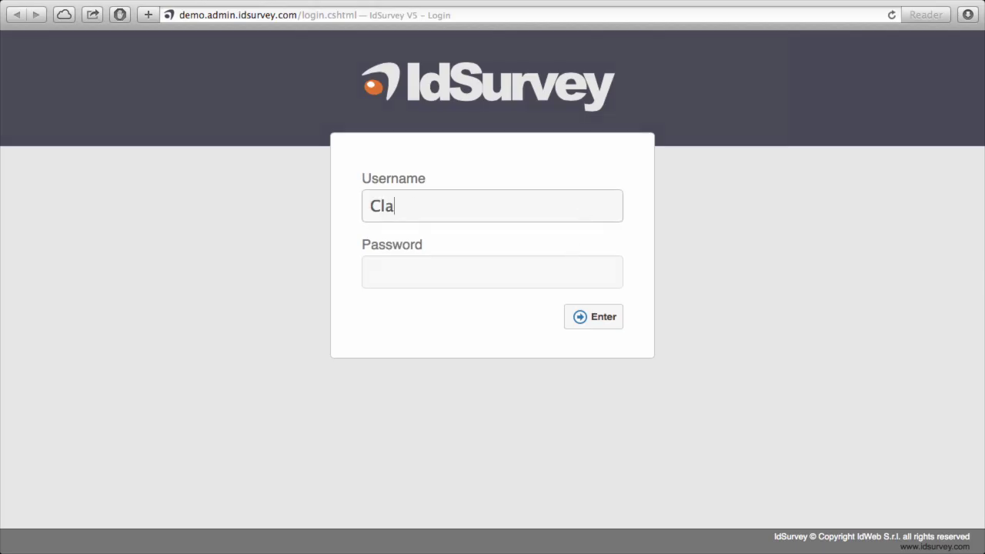
Log in to IdSurvey with the account password
left_click(492, 271)
type("****")
left_click(615, 316)
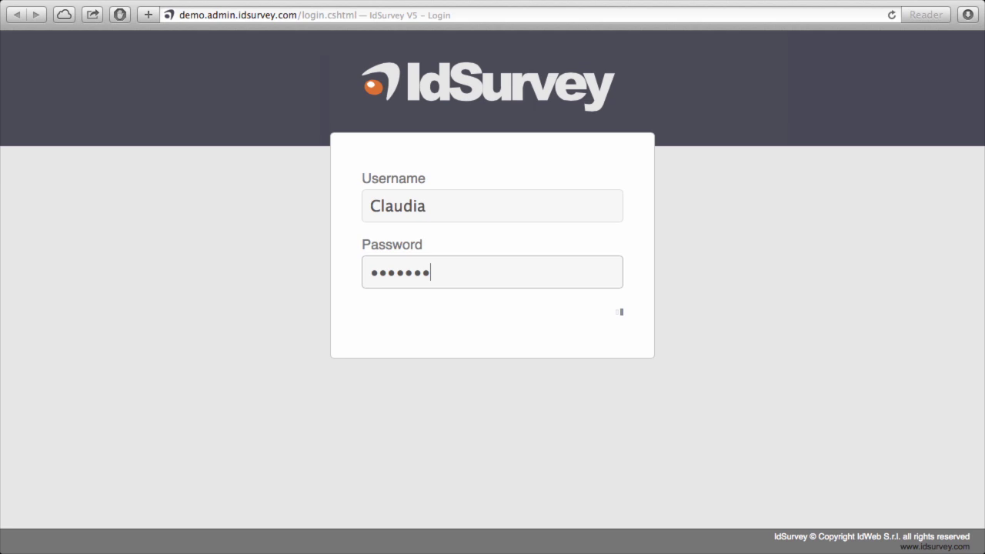
Inspect the dashboard pie charts for the Never contacted and Completed interviews shares
scroll(495, 123, "down", 3)
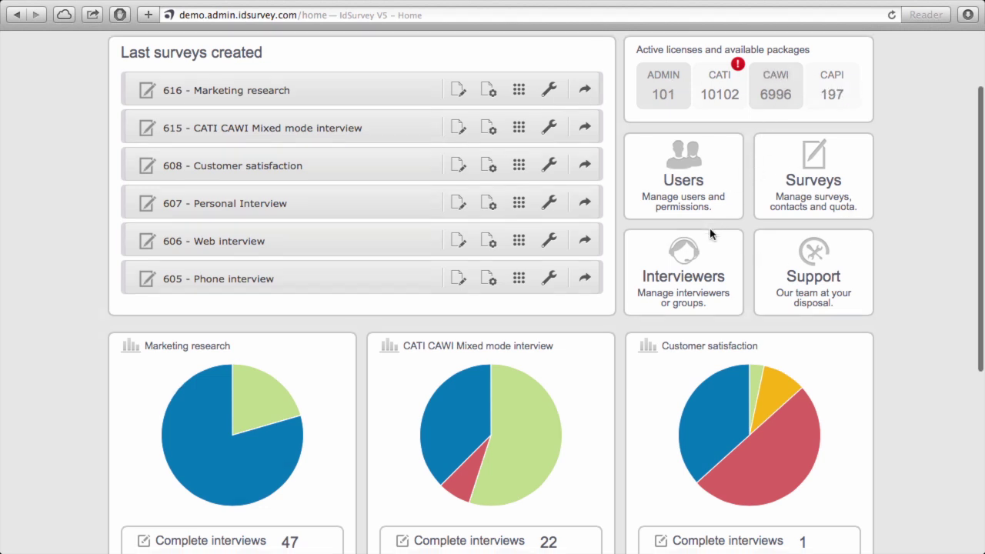
scroll(710, 228, "down", 5)
left_click(714, 263)
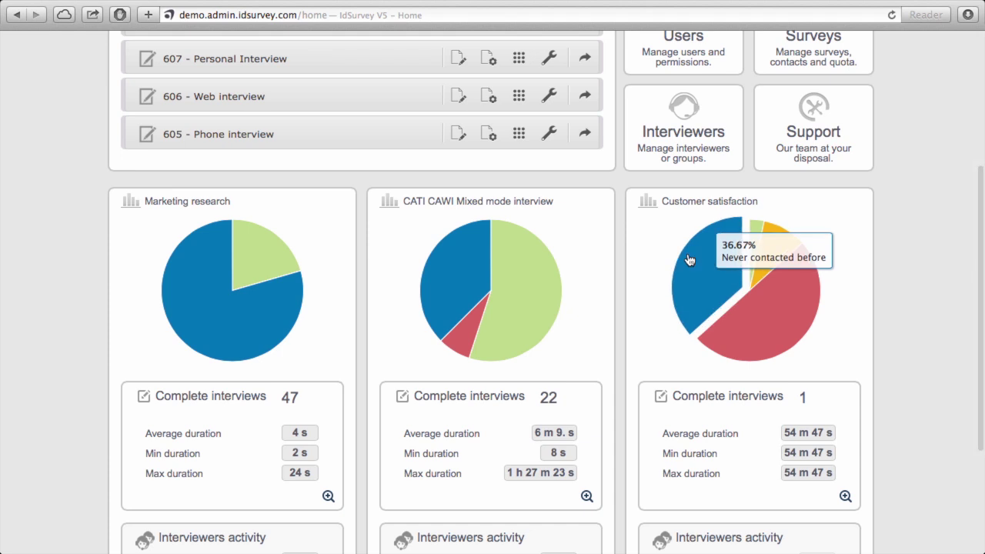
left_click(514, 284)
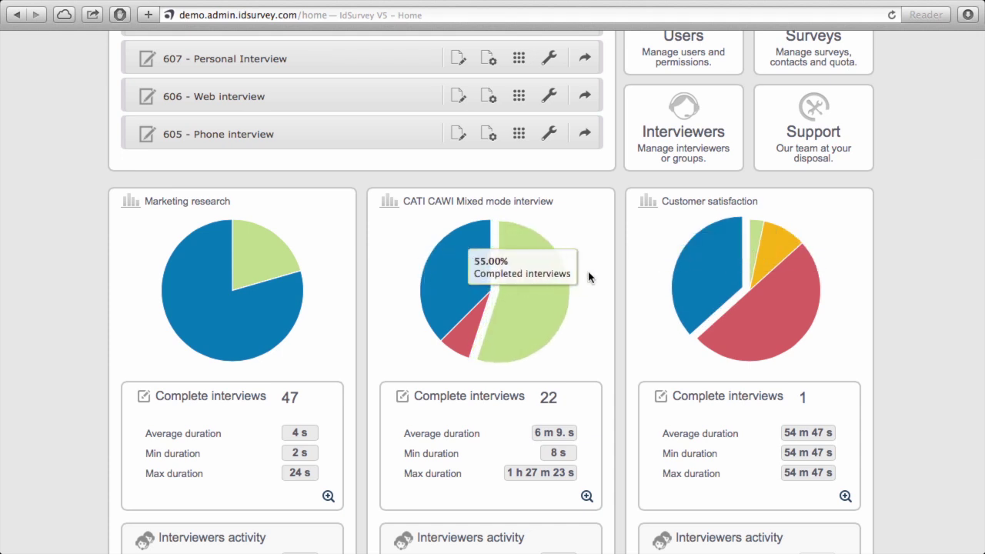
scroll(608, 282, "up", 5)
scroll(608, 282, "up", 4)
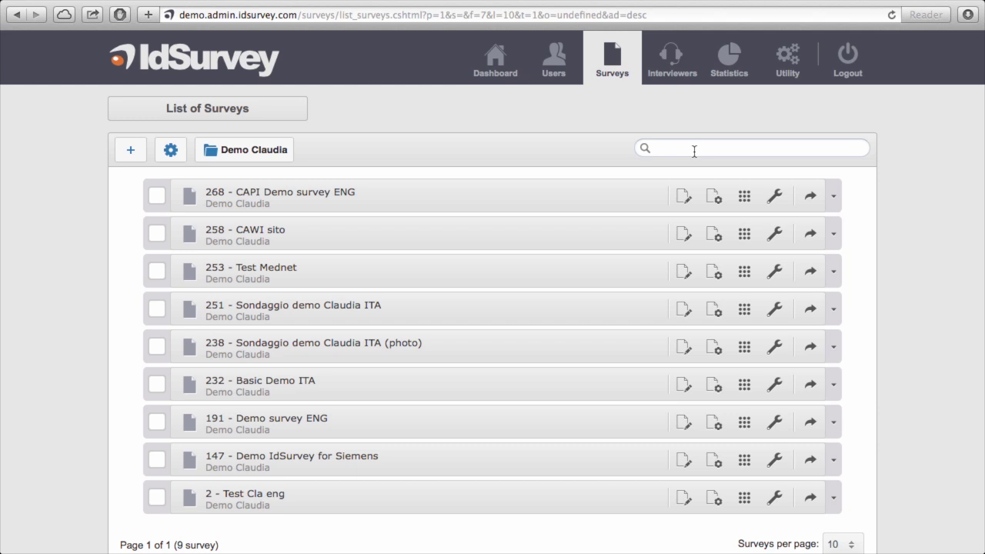
Search surveys for 'demo' and open the questionnaire for survey 191
key("Return")
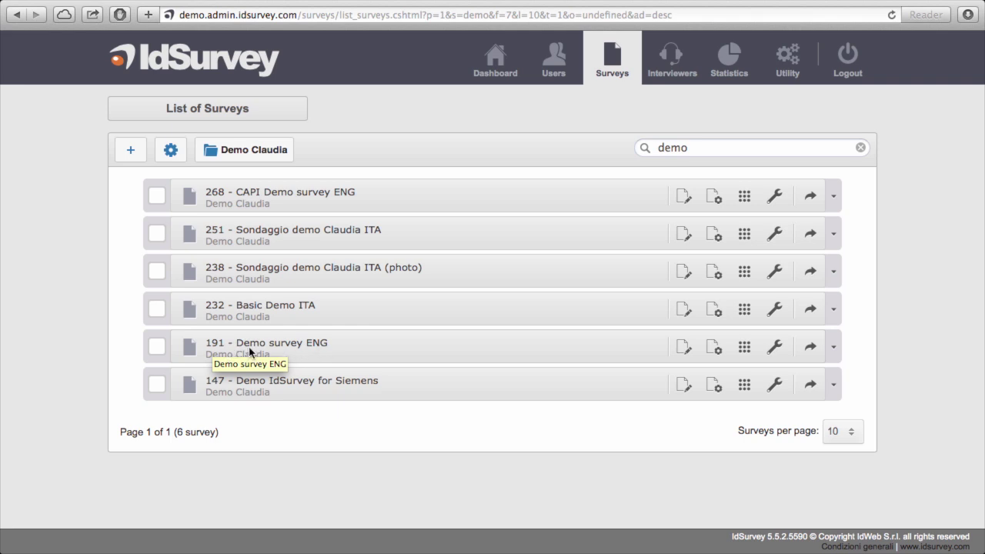
left_click(684, 347)
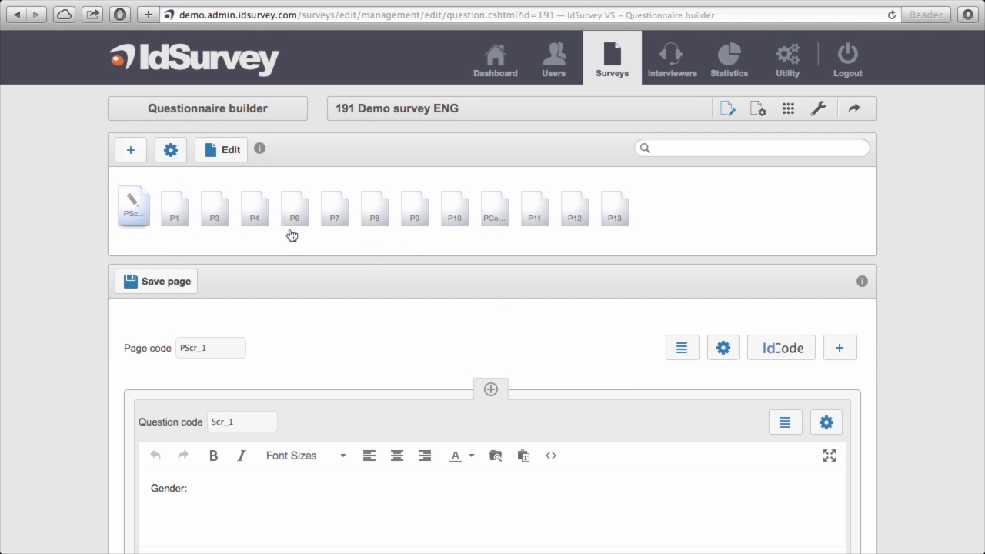
Add page P14 after P13 holding a Multiple choice question
scroll(445, 307, "down", 3)
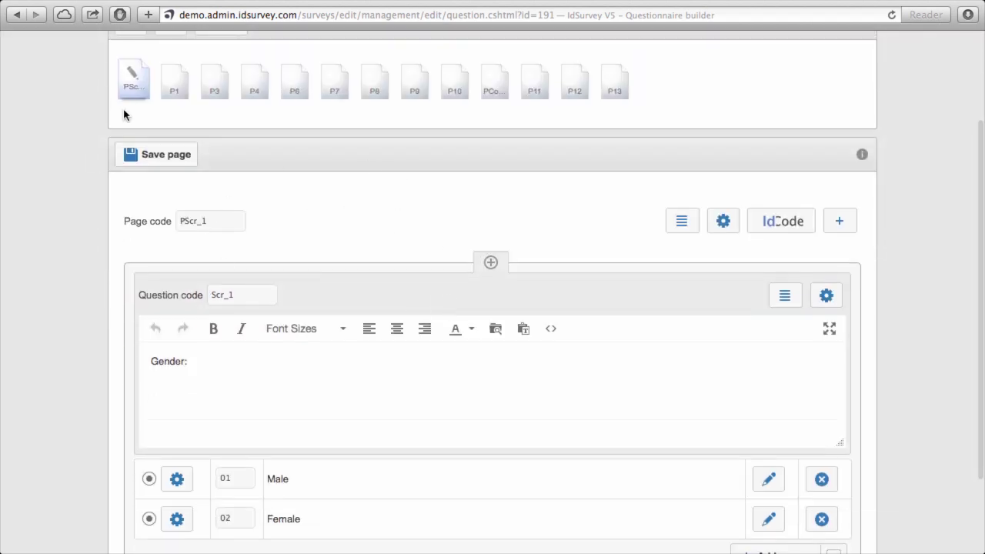
scroll(516, 205, "up", 3)
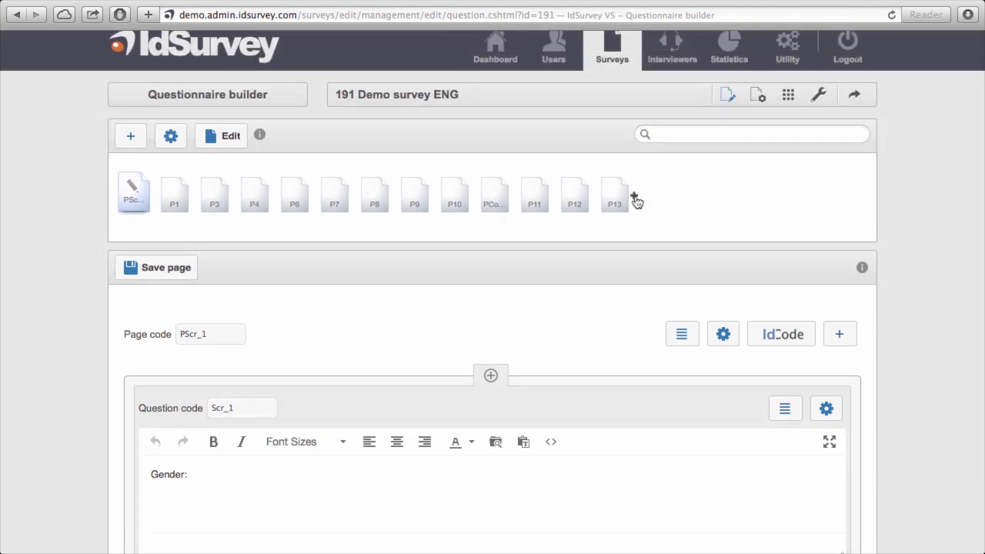
left_click(634, 198)
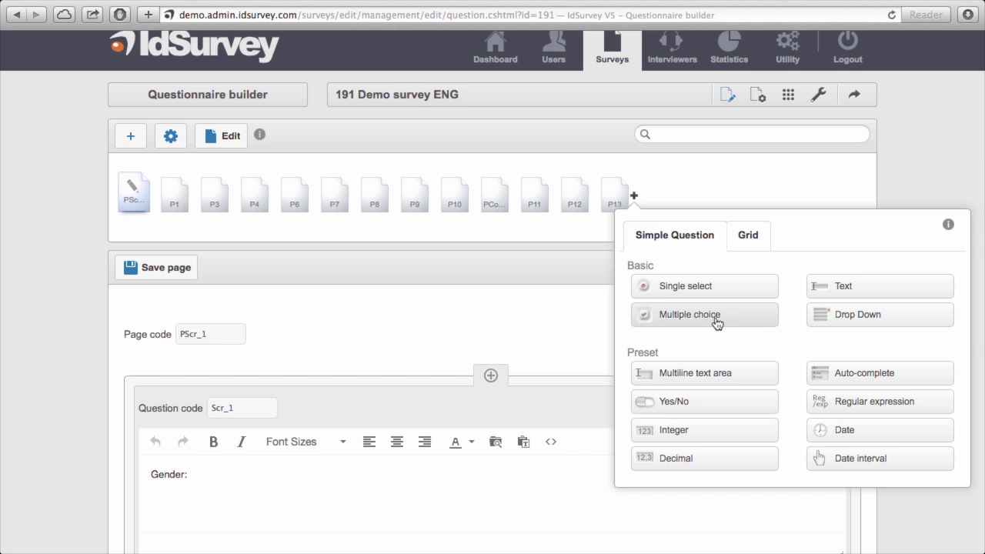
left_click(715, 315)
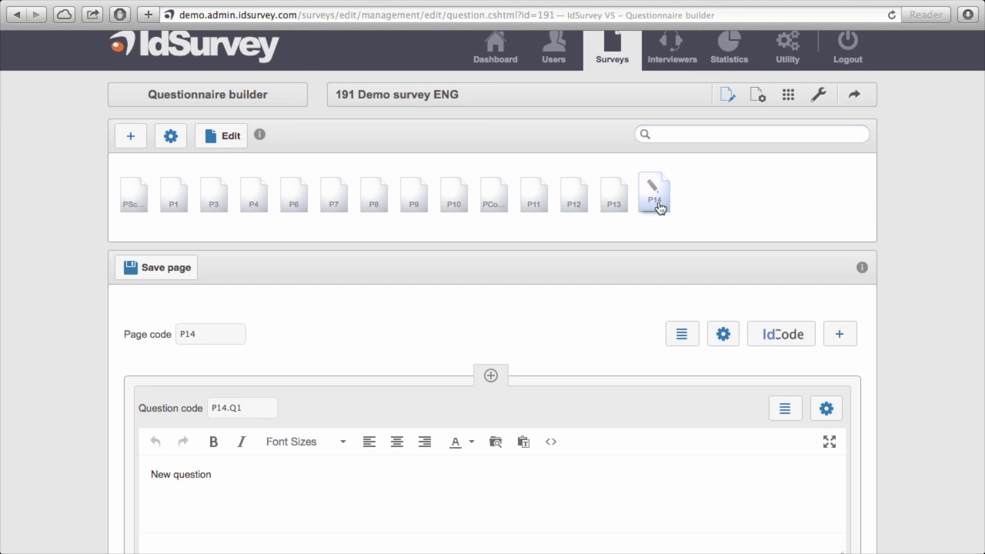
Change the P14 question text to 'Which credit card do you own?'
scroll(660, 208, "down", 5)
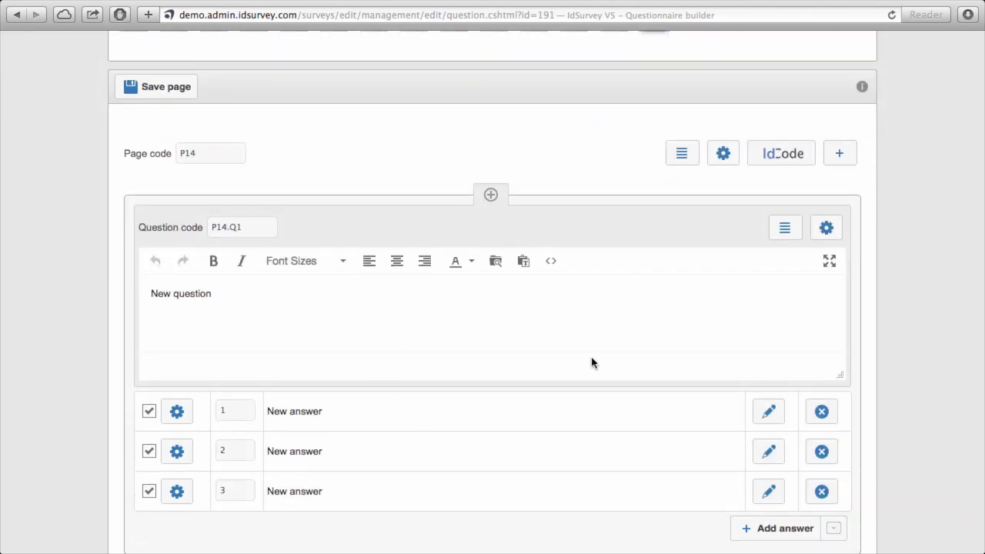
scroll(592, 363, "down", 2)
left_click_drag(213, 223, 146, 223)
key("BackSpace")
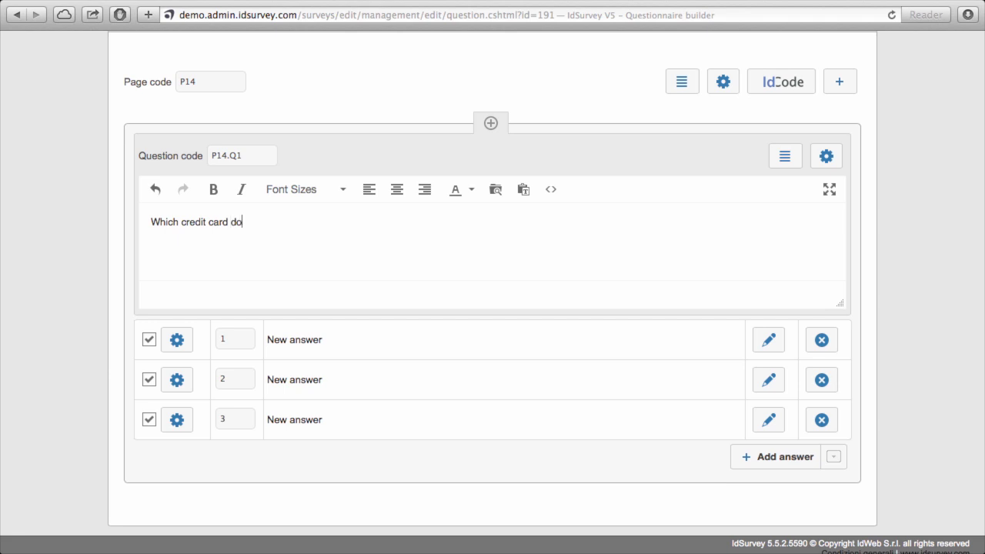
type("Which credit card do you own")
type("?")
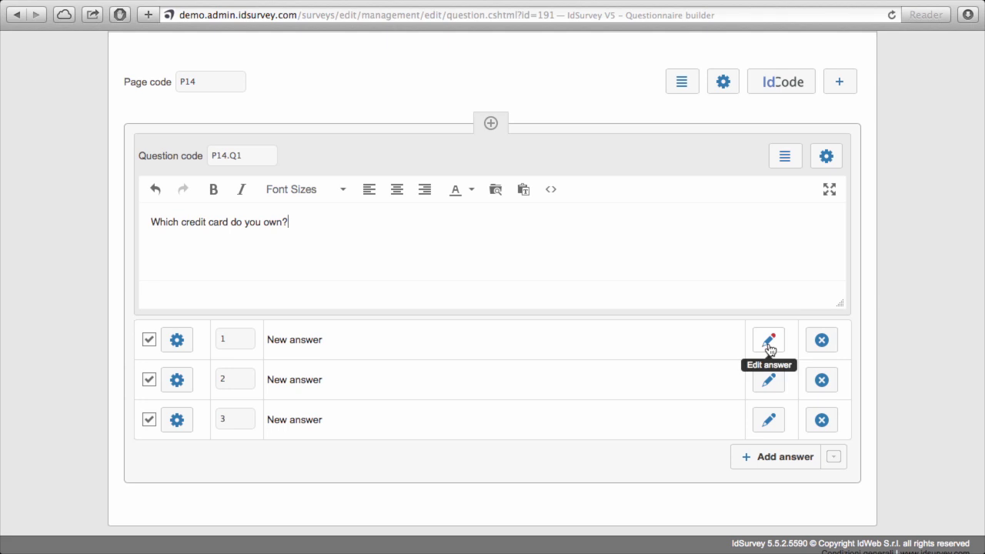
Set the answers to Mastercard, Visa and American Express, then add a fourth answer
left_click(769, 344)
left_click_drag(689, 224, 625, 223)
key("BackSpace")
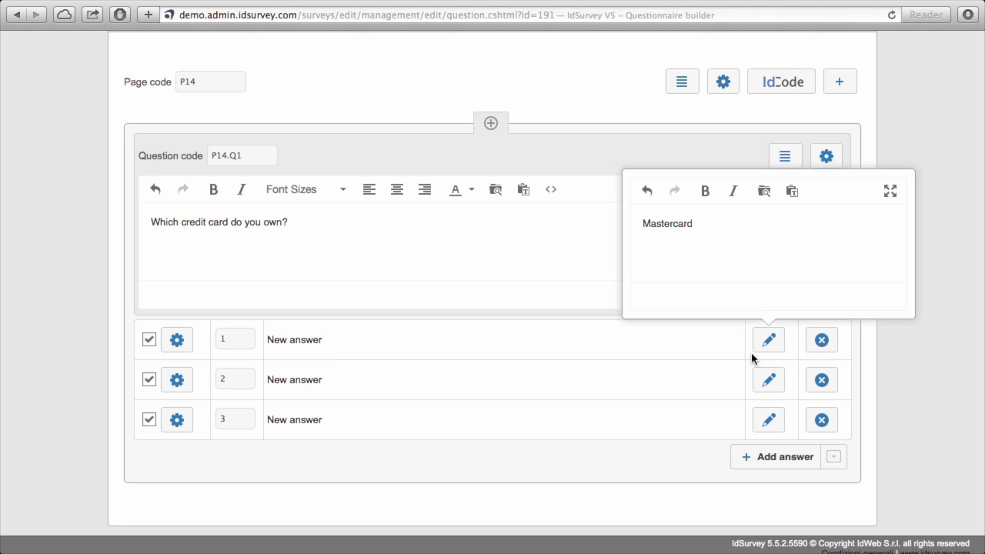
left_click(769, 379)
left_click_drag(749, 264, 640, 263)
type("Visa")
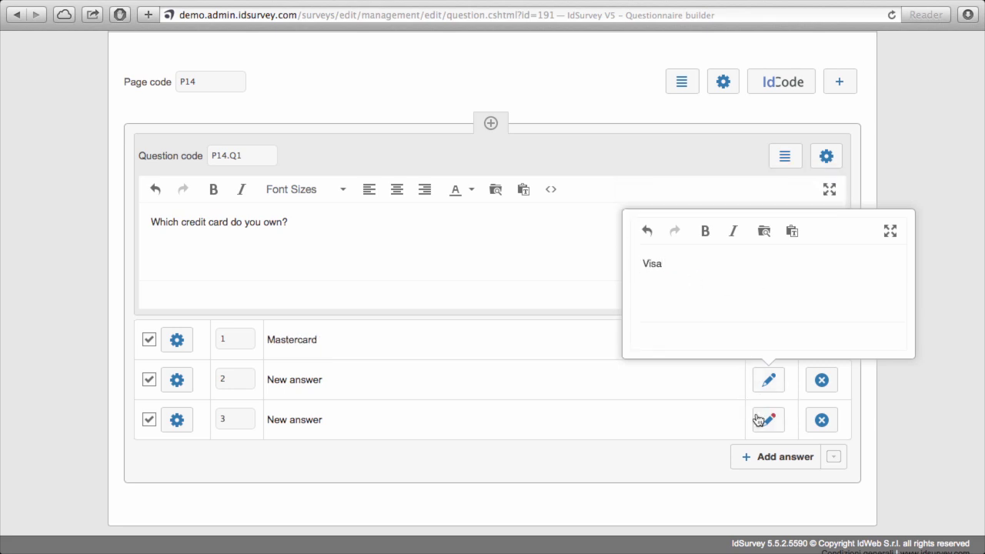
left_click(758, 420)
left_click_drag(715, 303, 627, 303)
type("American Express")
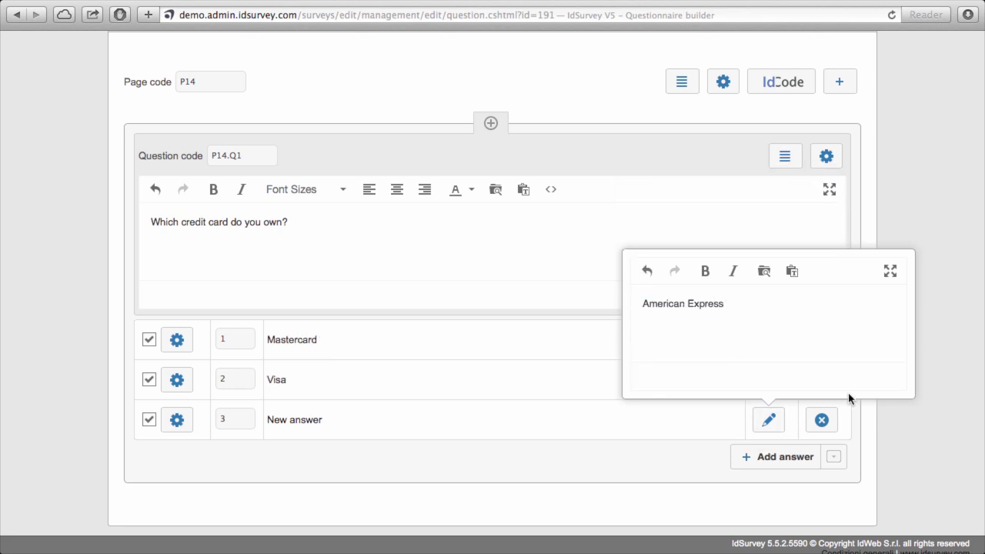
left_click(849, 403)
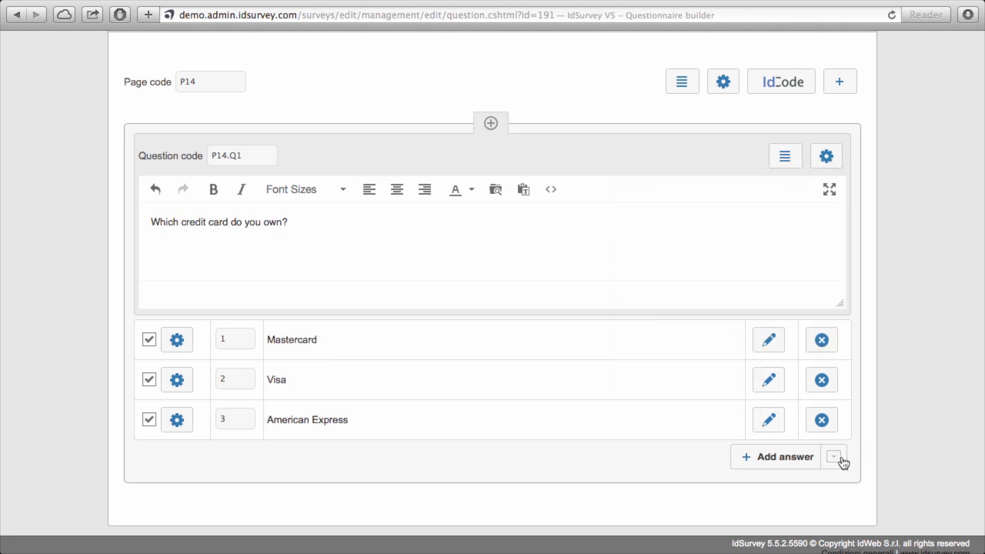
left_click(797, 458)
scroll(896, 434, "down", 1)
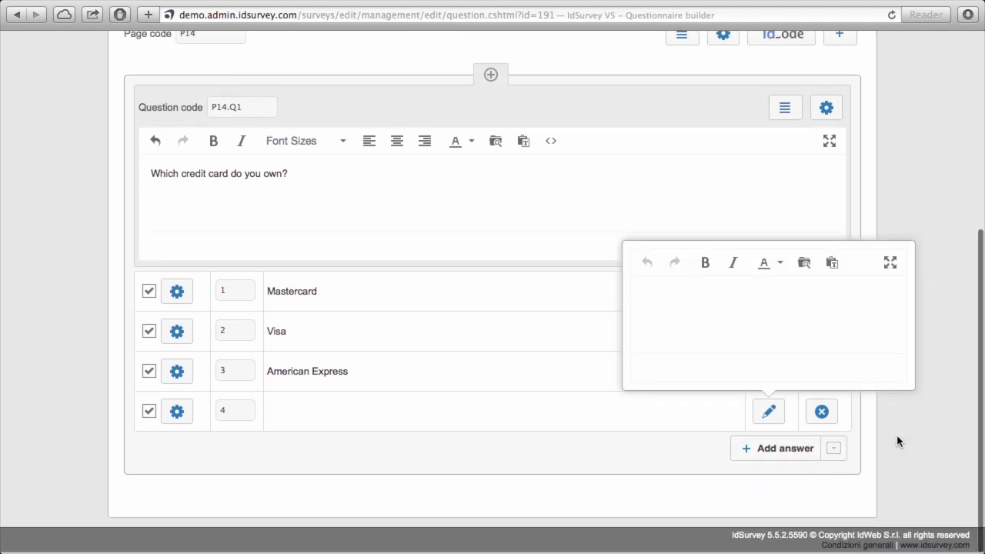
Label the fourth answer 'other' and make it a Mono exclusive answer
type("other")
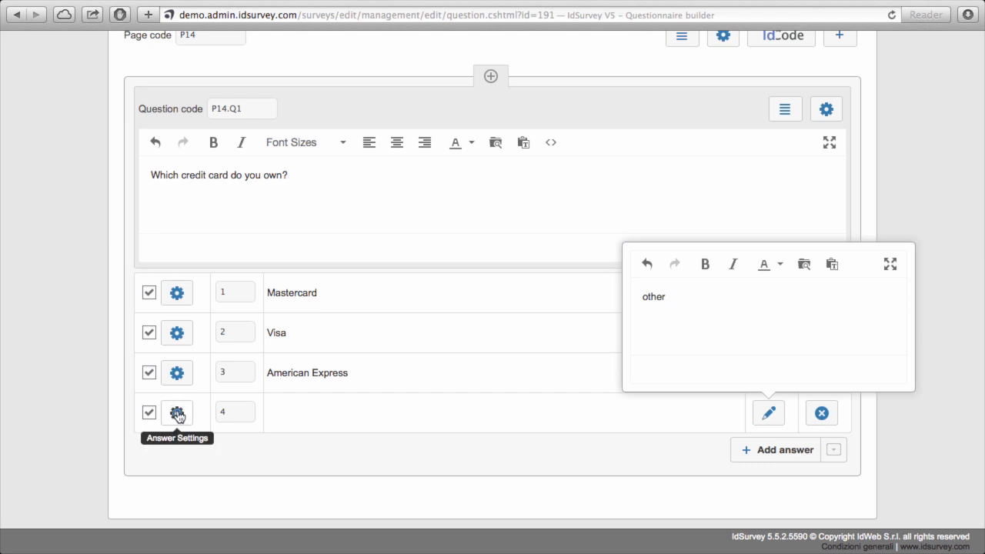
left_click(177, 416)
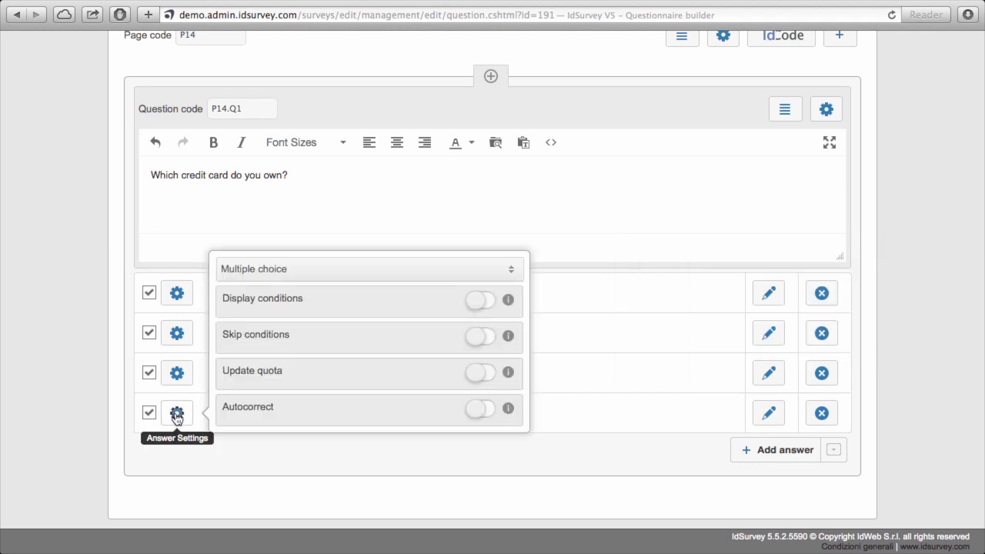
left_click(378, 271)
left_click(347, 287)
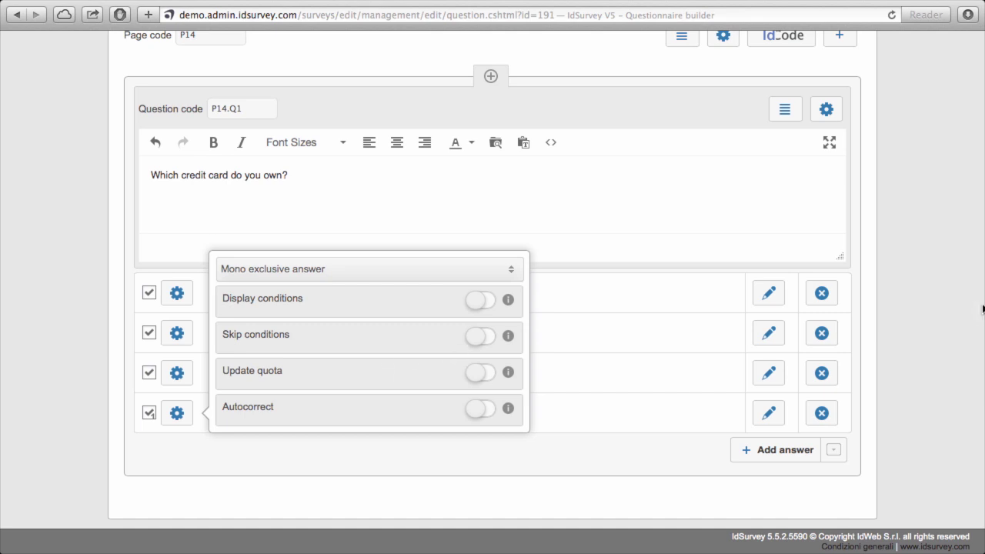
left_click(940, 302)
scroll(902, 328, "up", 5)
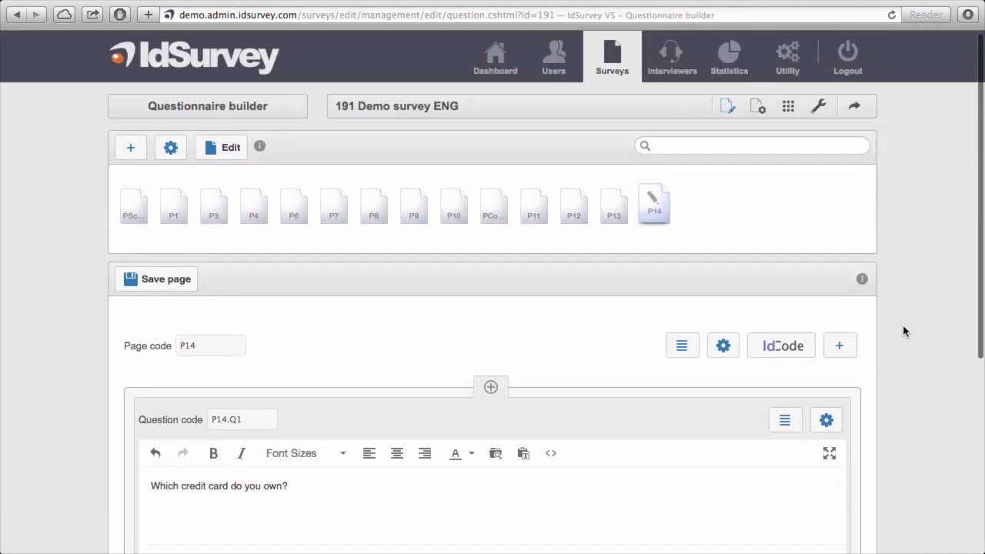
Save page P14 and review its generated IdCode script
left_click(173, 281)
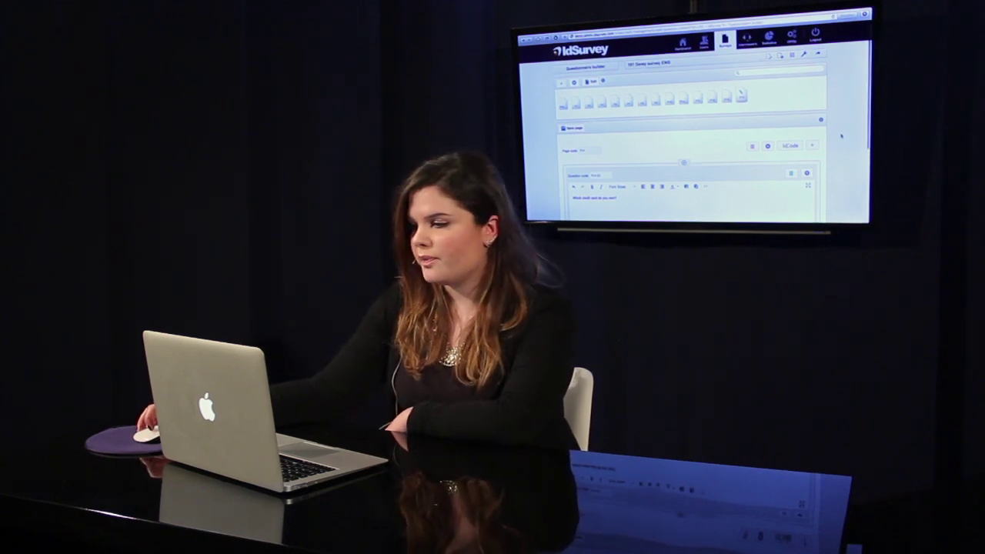
scroll(841, 136, "down", 3)
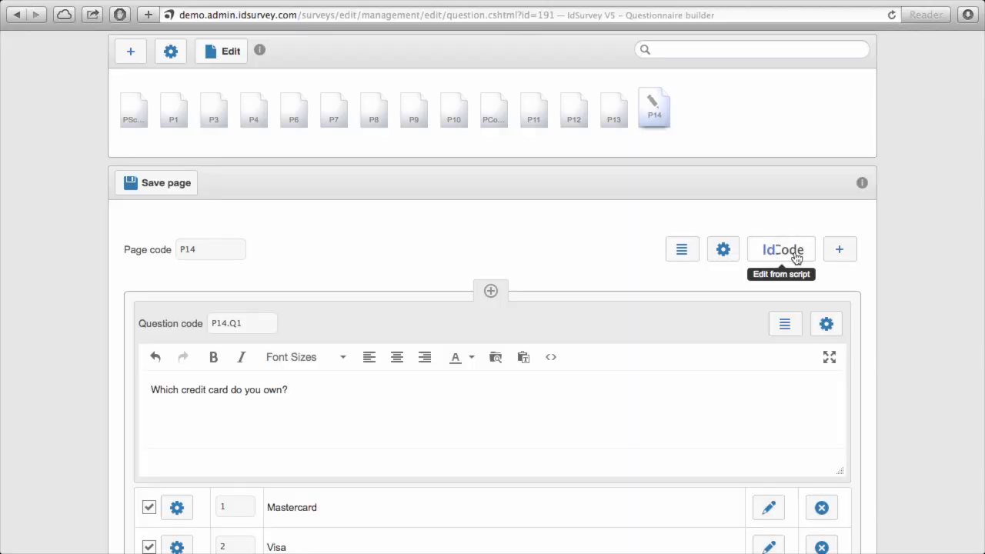
left_click(796, 258)
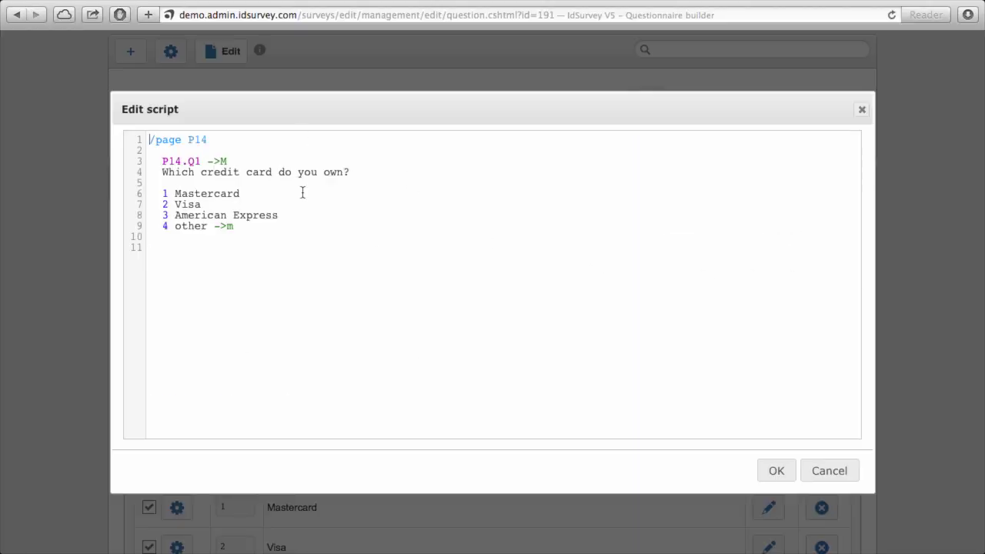
left_click(862, 112)
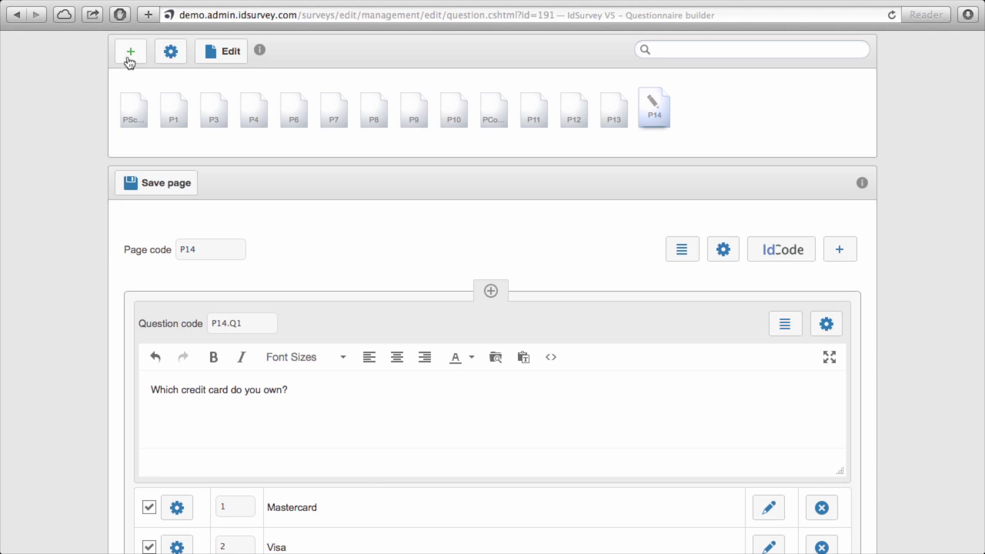
Display the IdCode script for the whole survey from the options menu
left_click(170, 56)
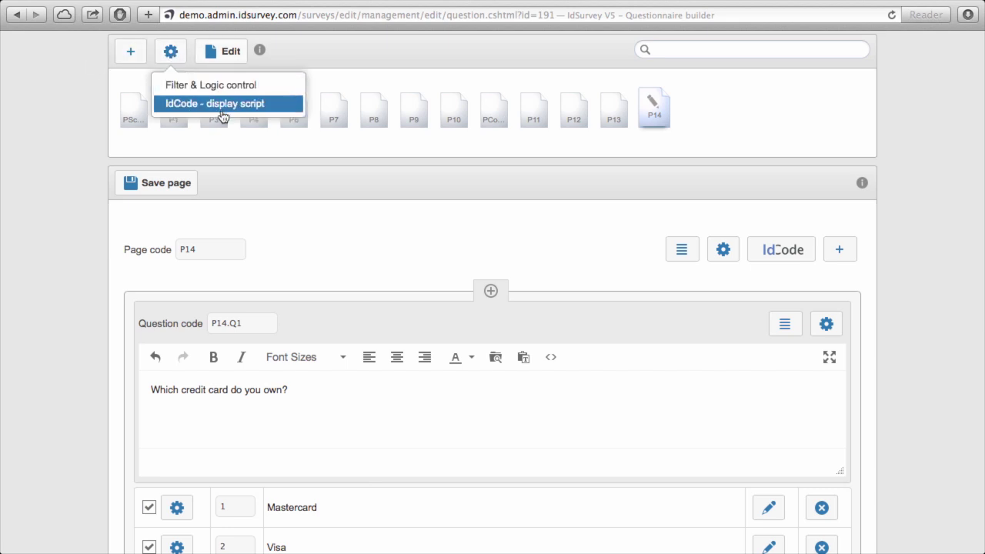
left_click(203, 108)
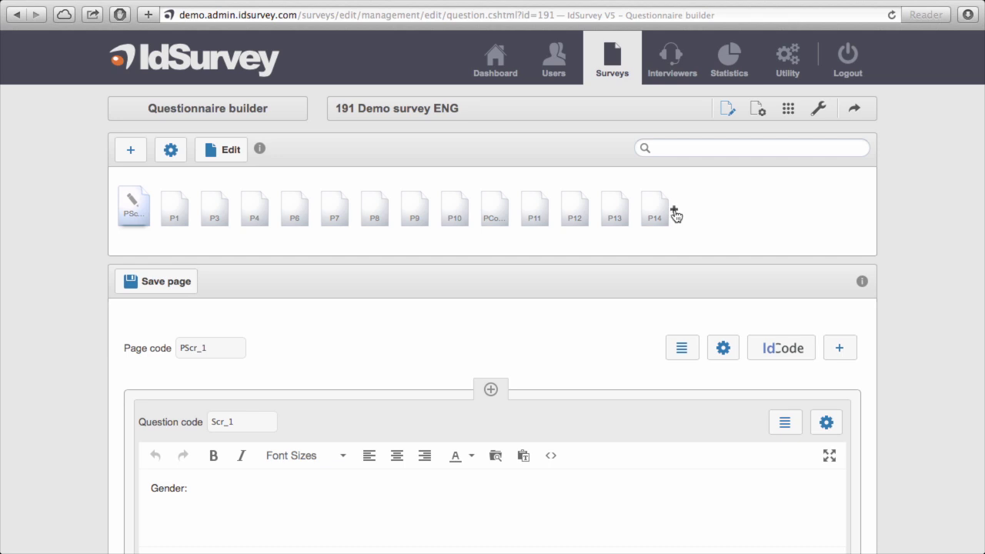
Add page P15 with a Single select grid question
left_click(674, 212)
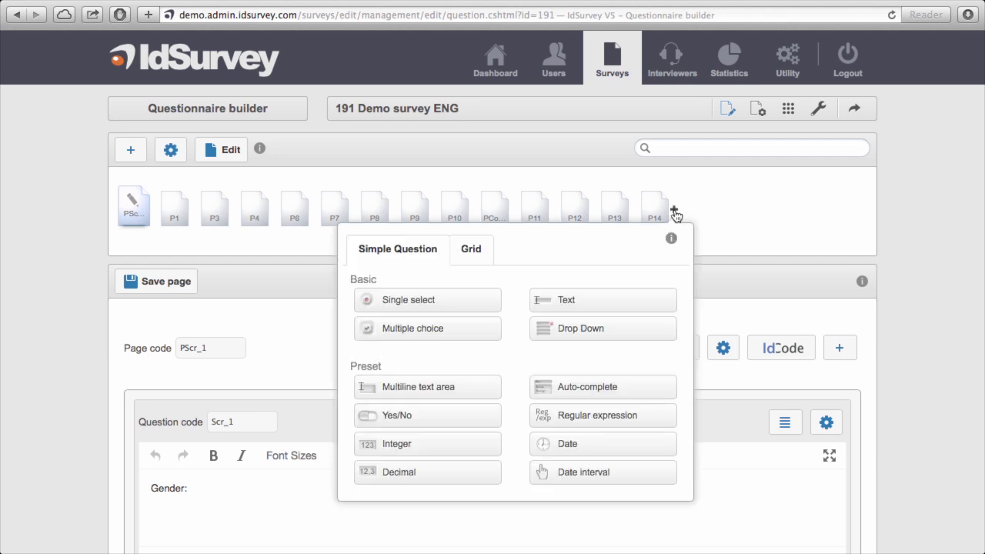
left_click(473, 254)
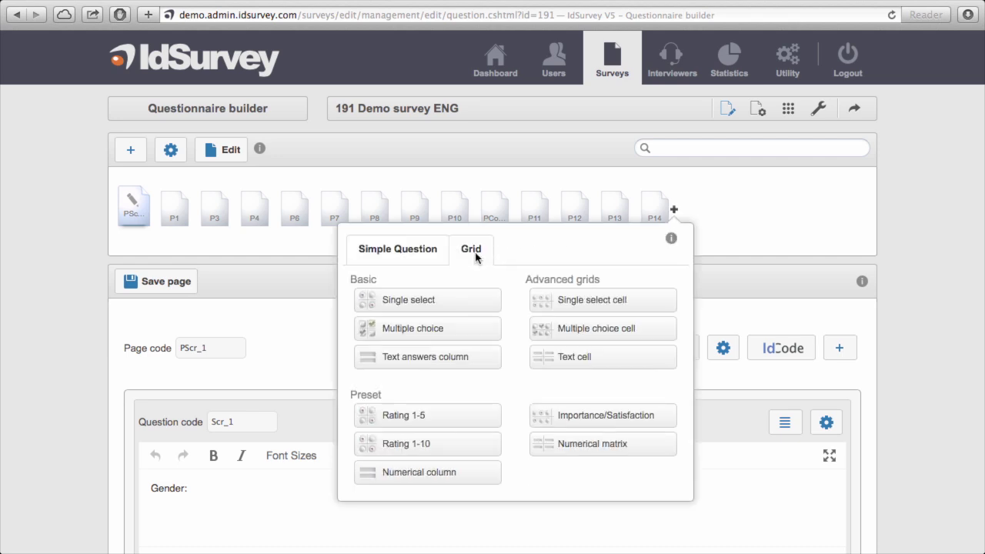
left_click(446, 307)
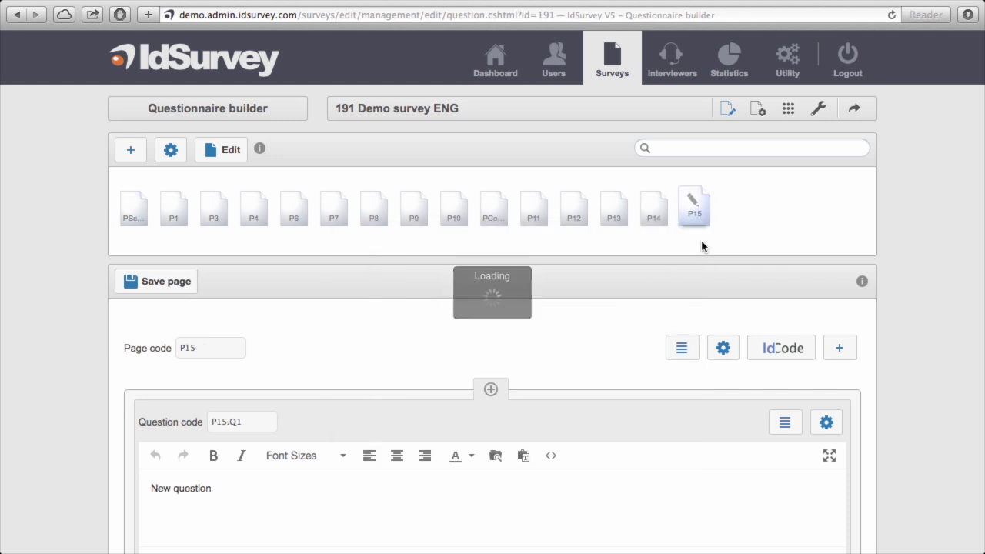
scroll(516, 321, "down", 5)
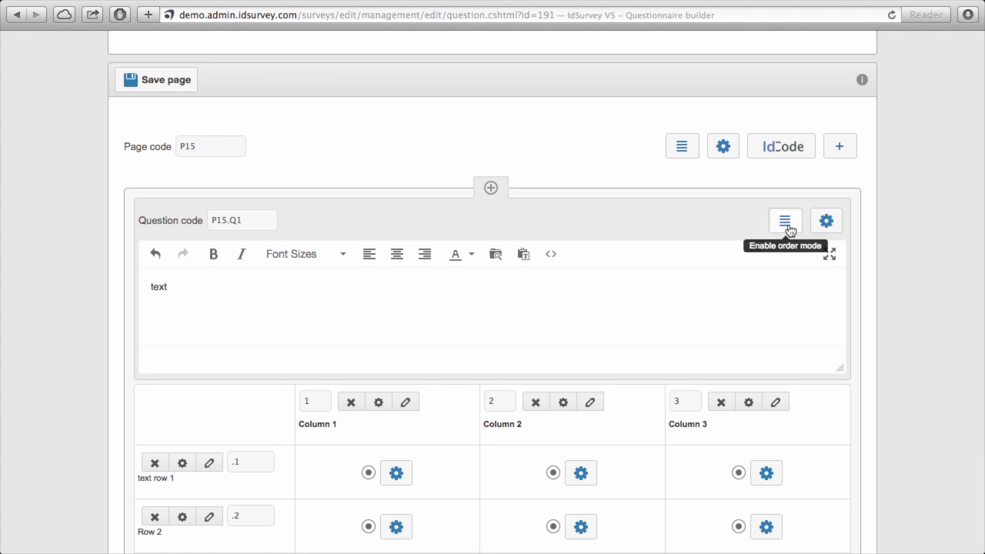
Reorder the grid: text row 1 below Row 2, Column 1 after Column 3
left_click(786, 223)
scroll(857, 280, "down", 2)
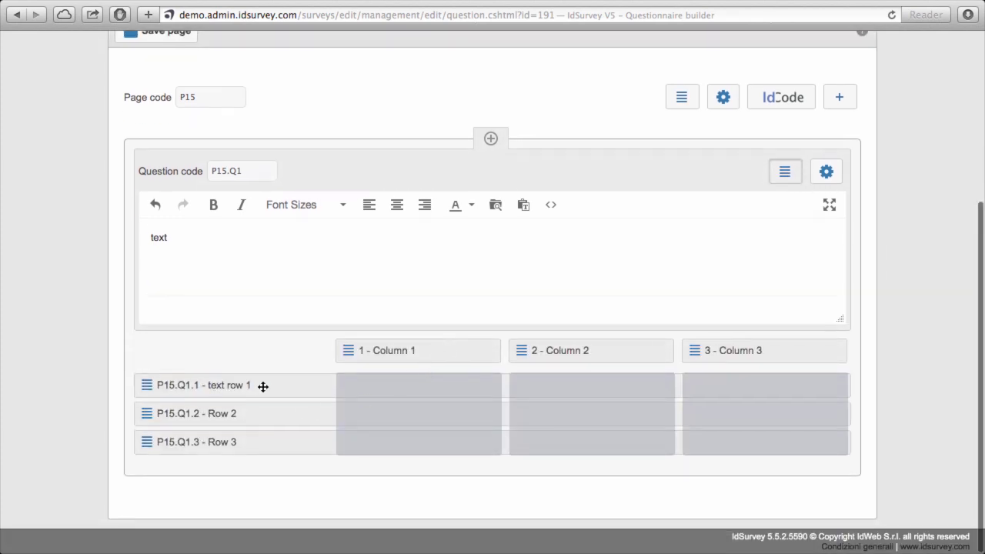
left_click_drag(275, 385, 271, 447)
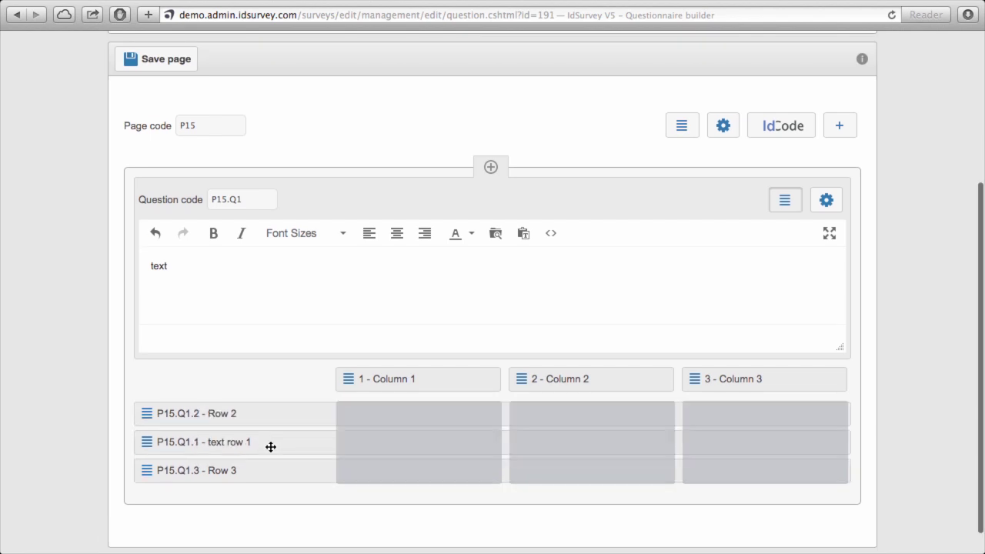
left_click_drag(432, 387, 798, 385)
left_click(785, 202)
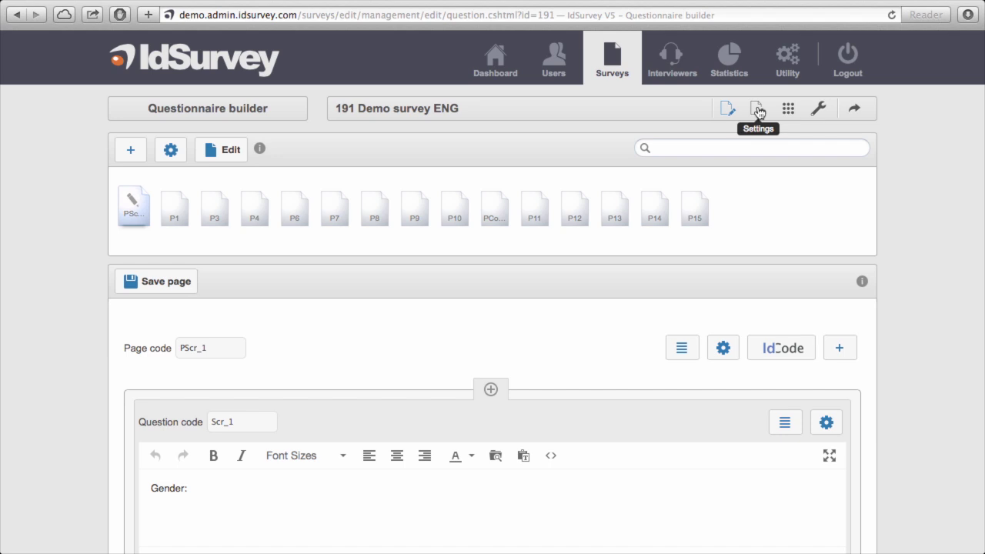
Review the settings of 191 Demo survey ENG, with CATI, CAWI and CAPI enabled
left_click(758, 110)
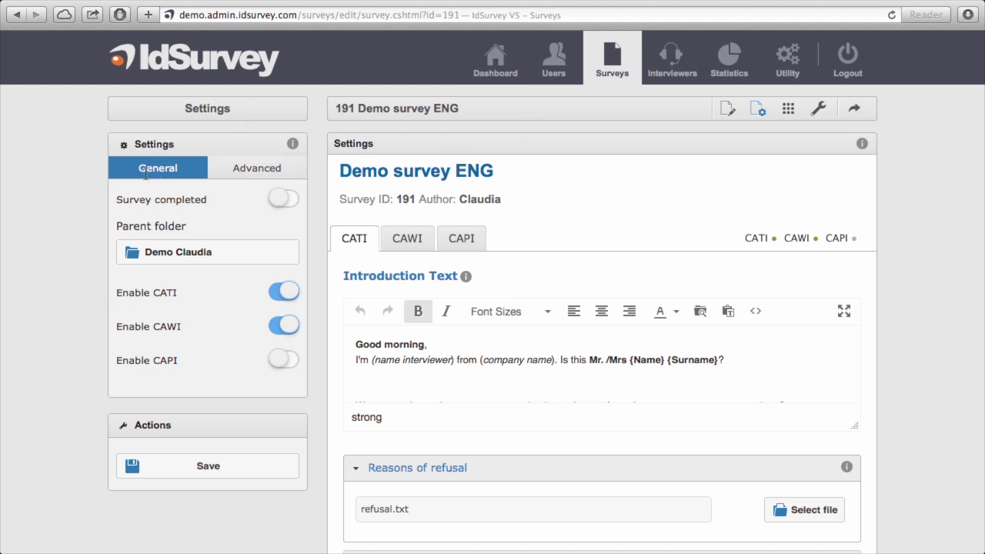
scroll(143, 292, "down", 2)
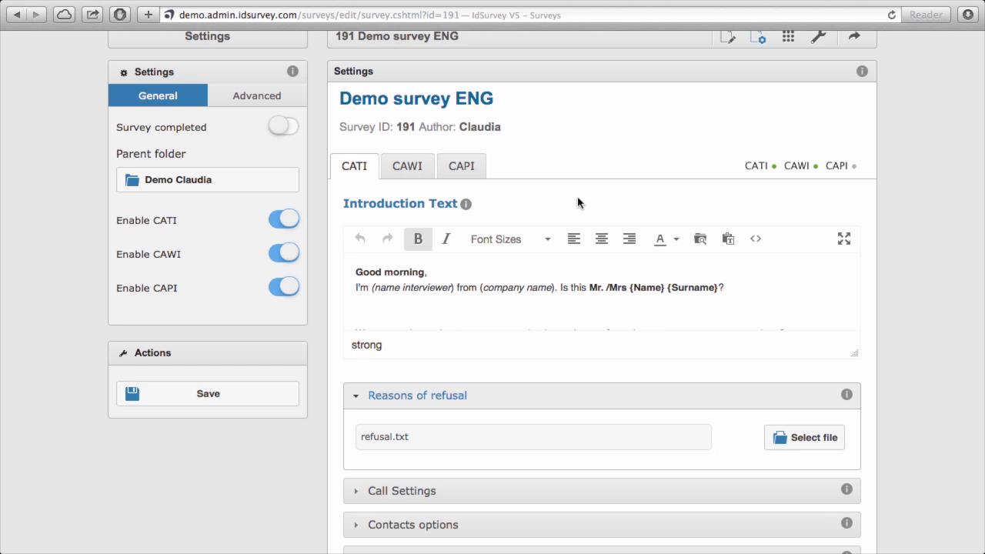
scroll(578, 202, "down", 3)
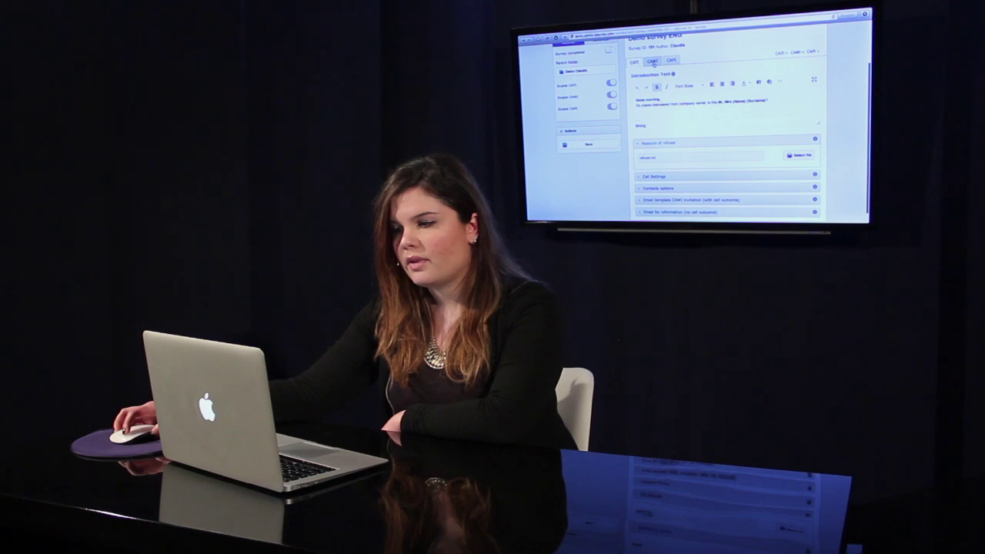
left_click(407, 69)
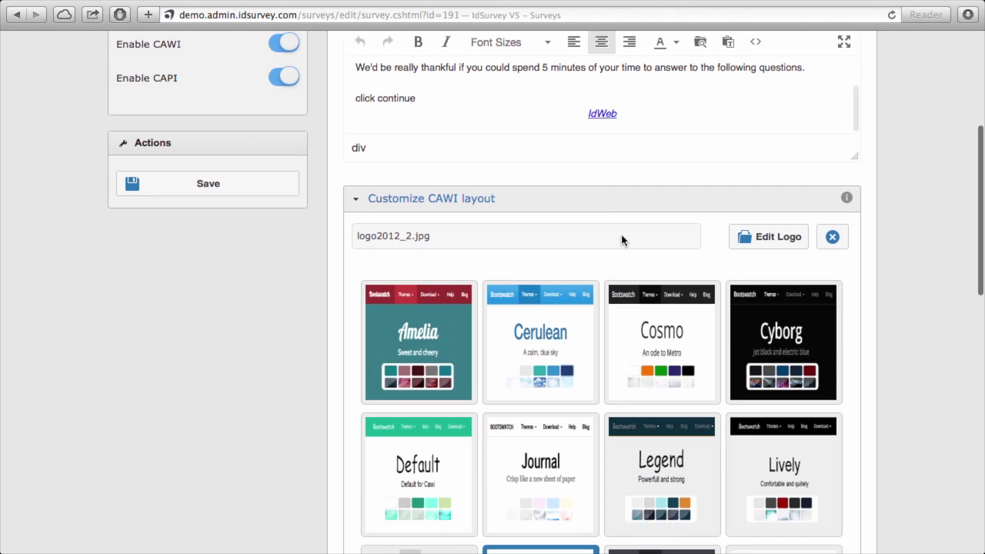
scroll(904, 285, "down", 3)
scroll(903, 278, "down", 1)
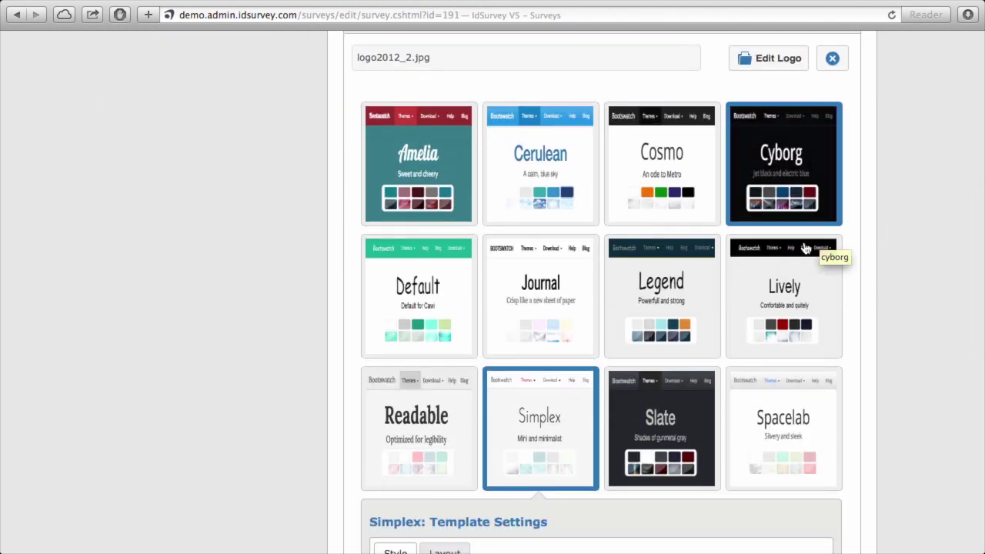
scroll(846, 222, "down", 3)
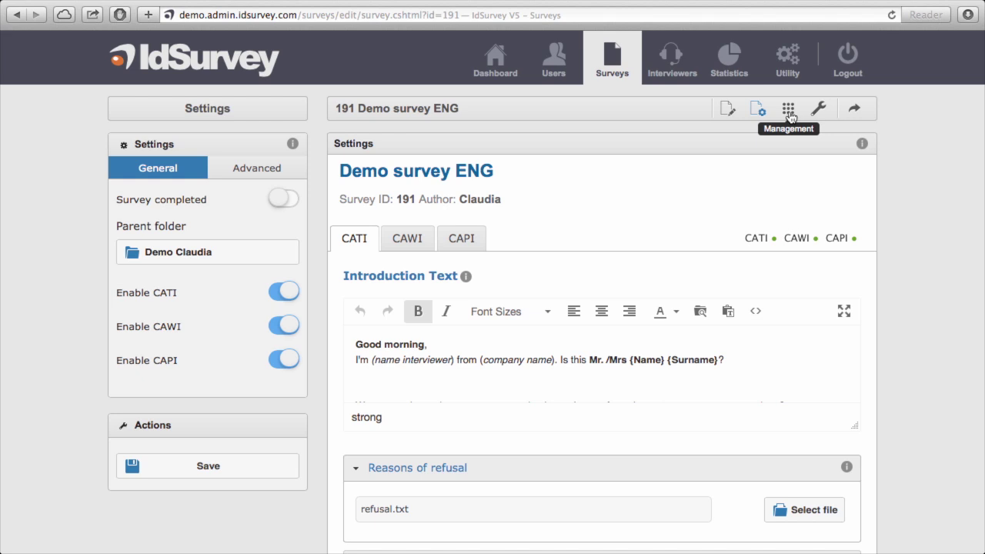
Go through the Management and tools menus to show survey 191's quick links
left_click(789, 111)
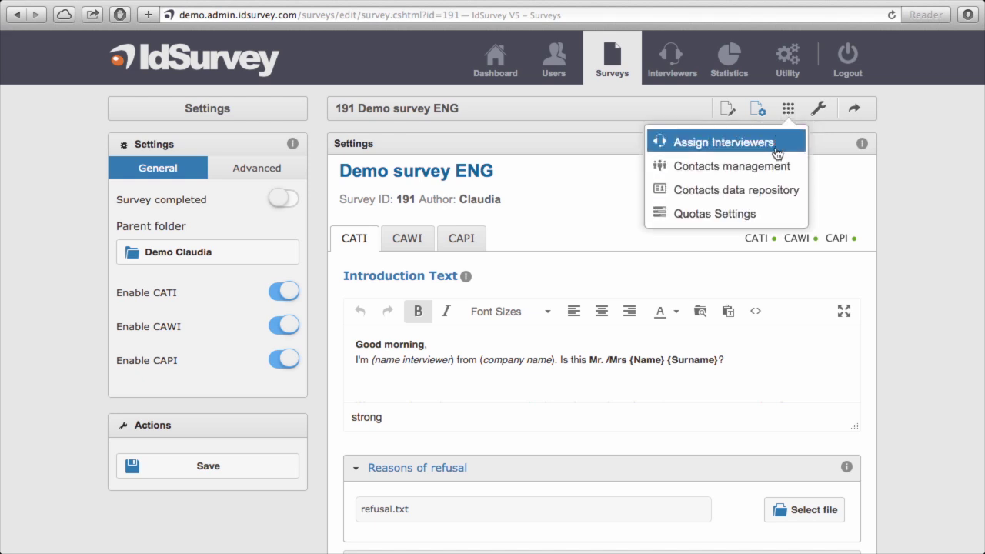
left_click(821, 112)
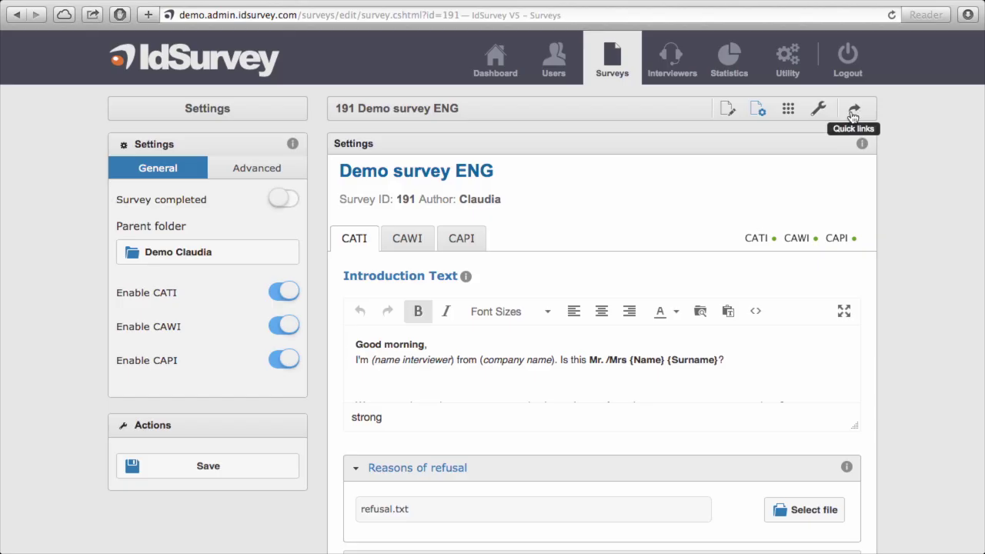
left_click(856, 110)
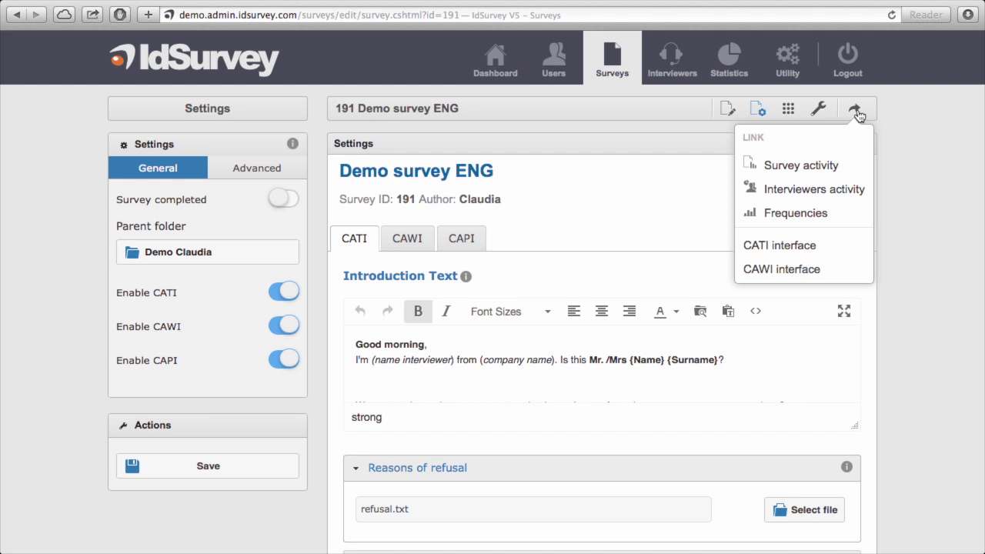
left_click(858, 164)
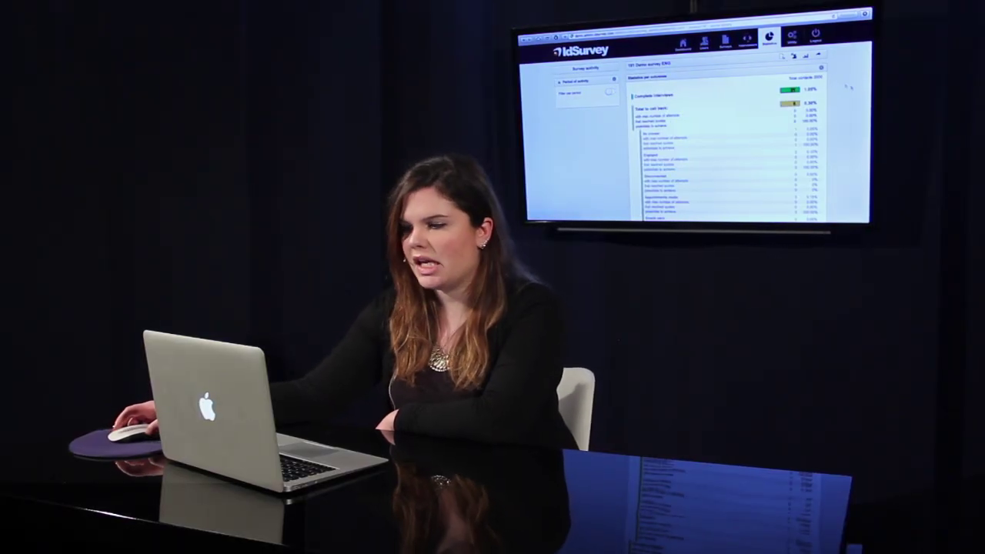
scroll(788, 100, "down", 1)
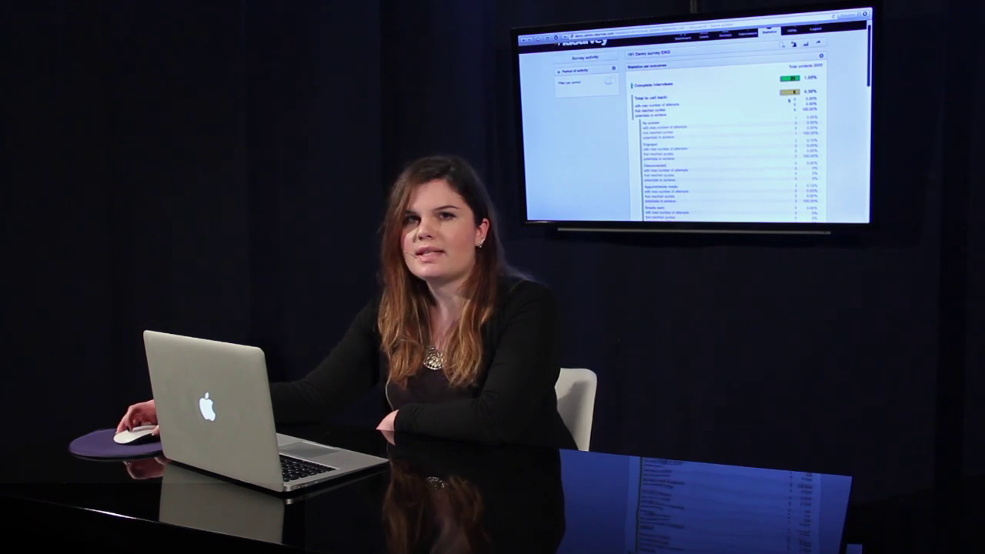
scroll(788, 100, "down", 2)
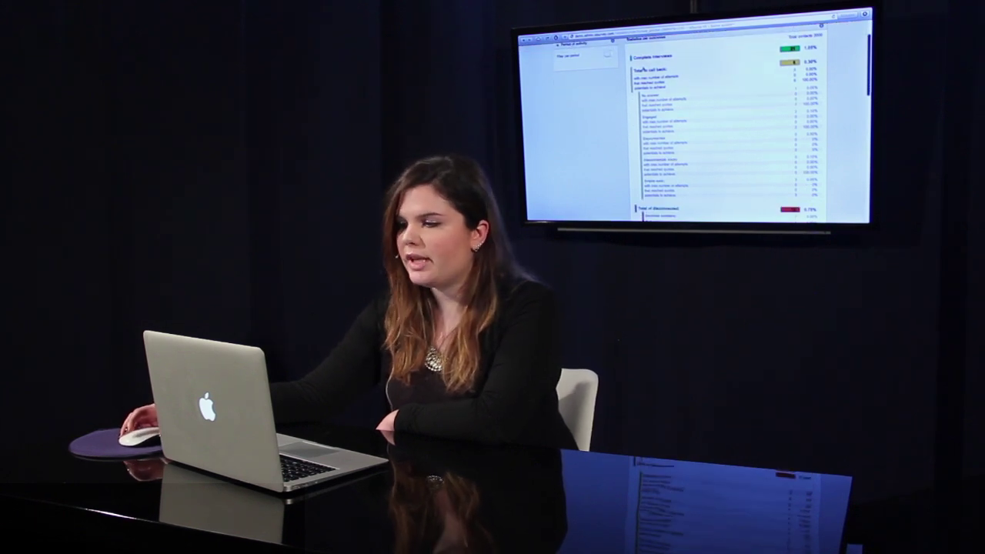
scroll(685, 77, "down", 2)
scroll(686, 78, "down", 4)
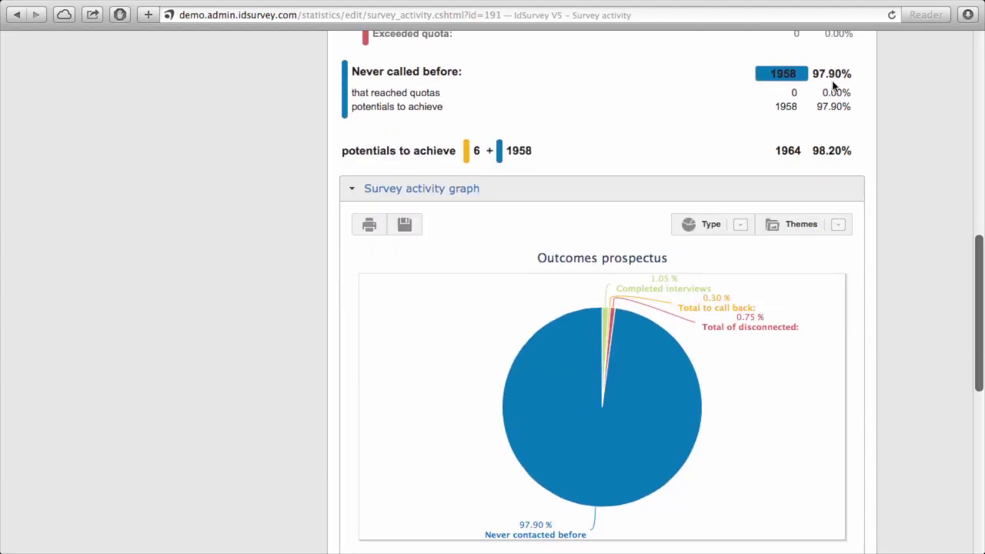
scroll(833, 86, "down", 3)
scroll(890, 200, "up", 3)
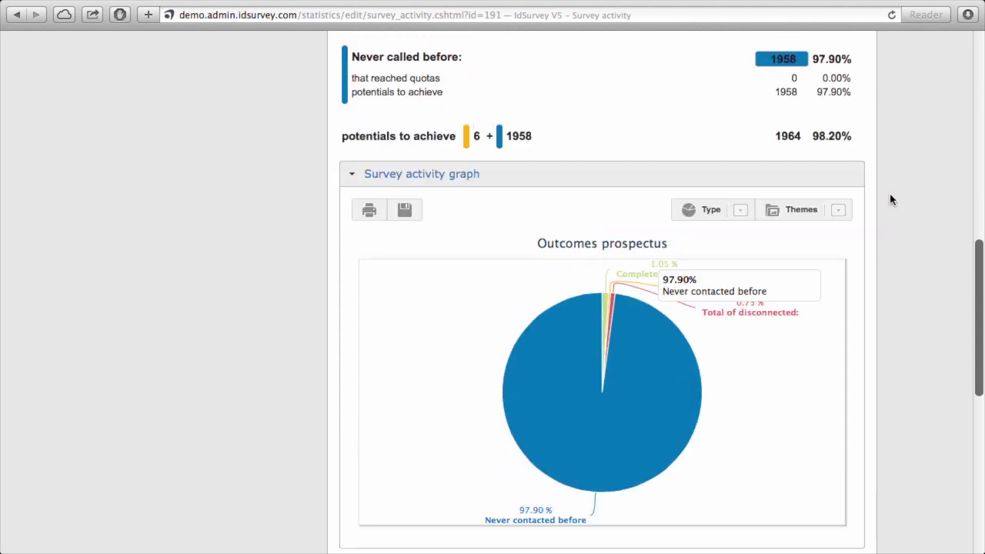
scroll(890, 201, "up", 15)
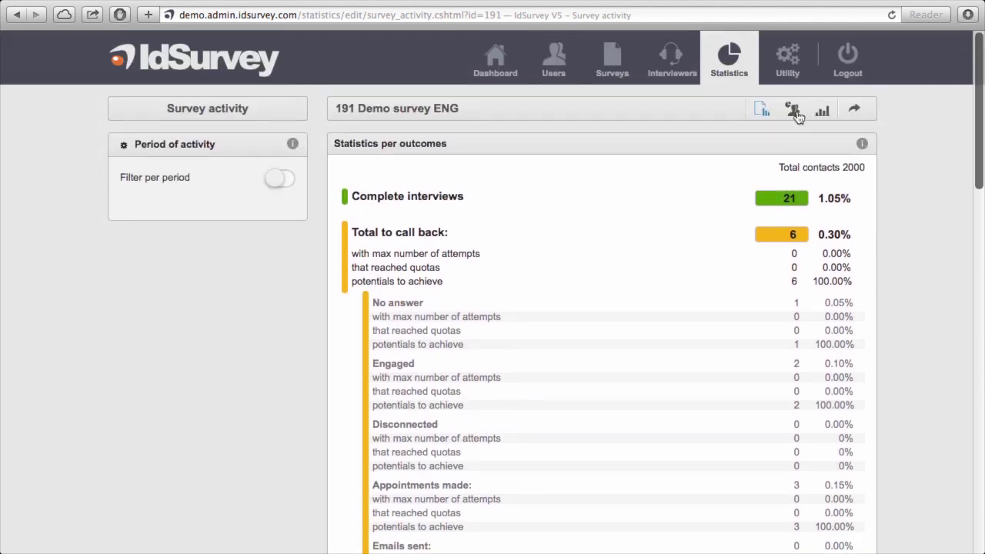
Open interviewer 5's activity details for survey 191: 17 completes (33.33%) of 51 contacts
left_click(793, 112)
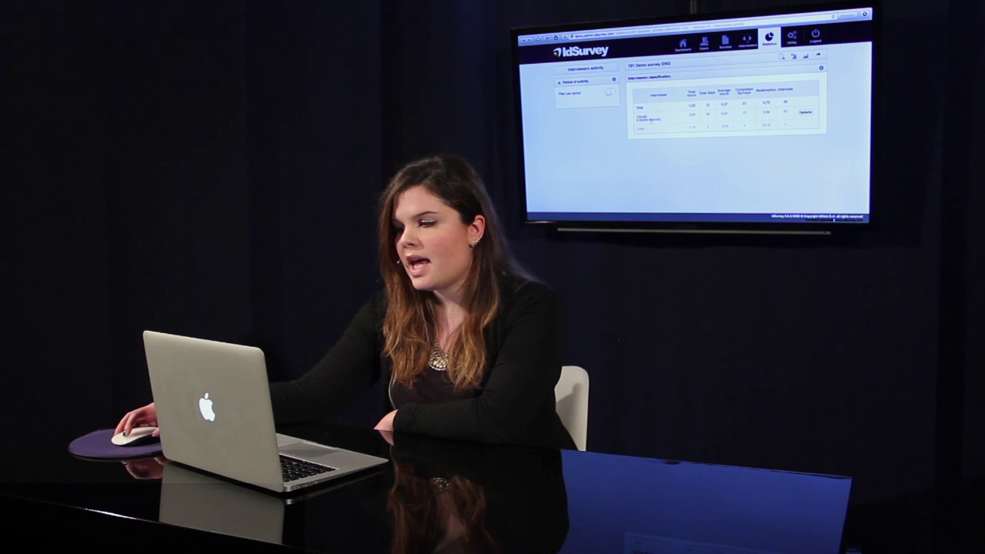
left_click(807, 114)
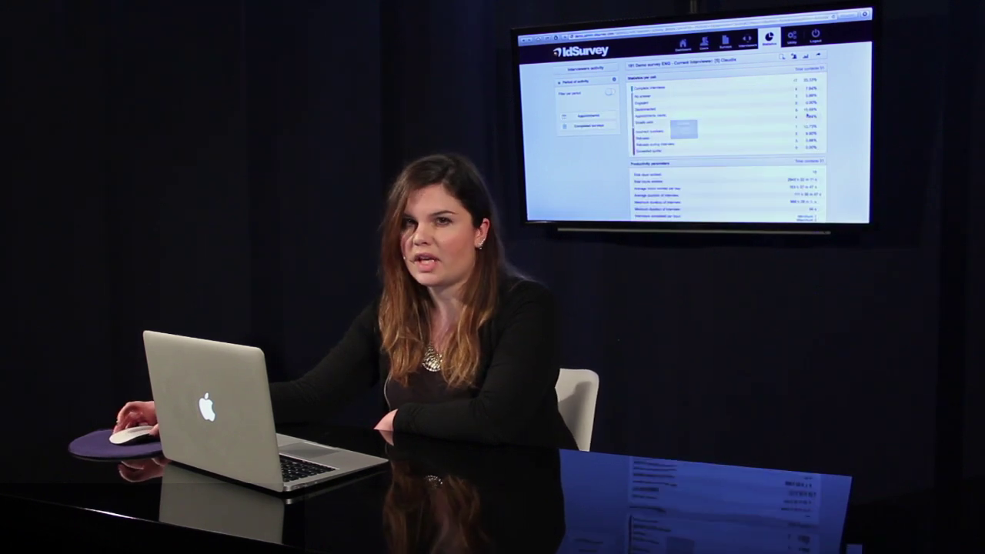
scroll(737, 125, "down", 2)
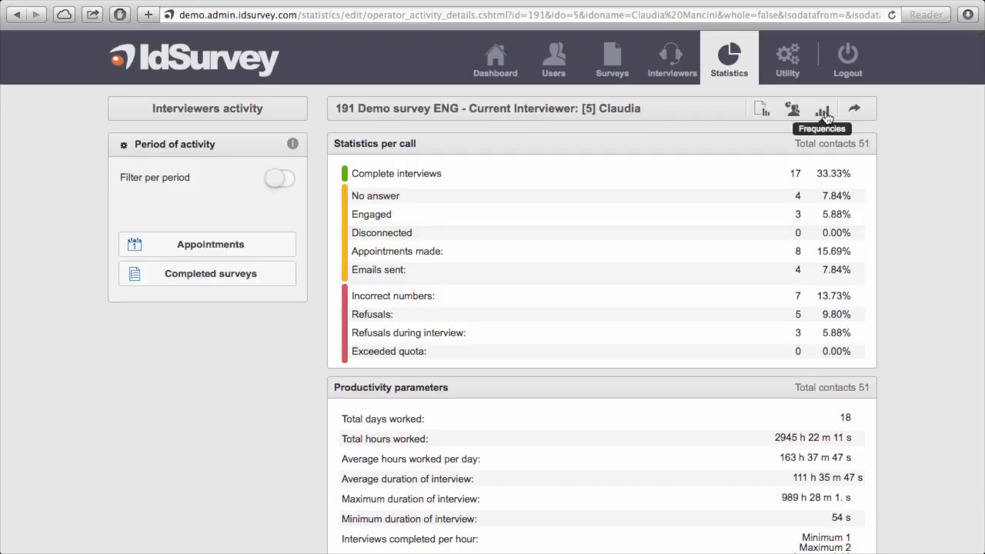
Open the survey frequencies and switch the Gender chart from pie to bars
left_click(824, 112)
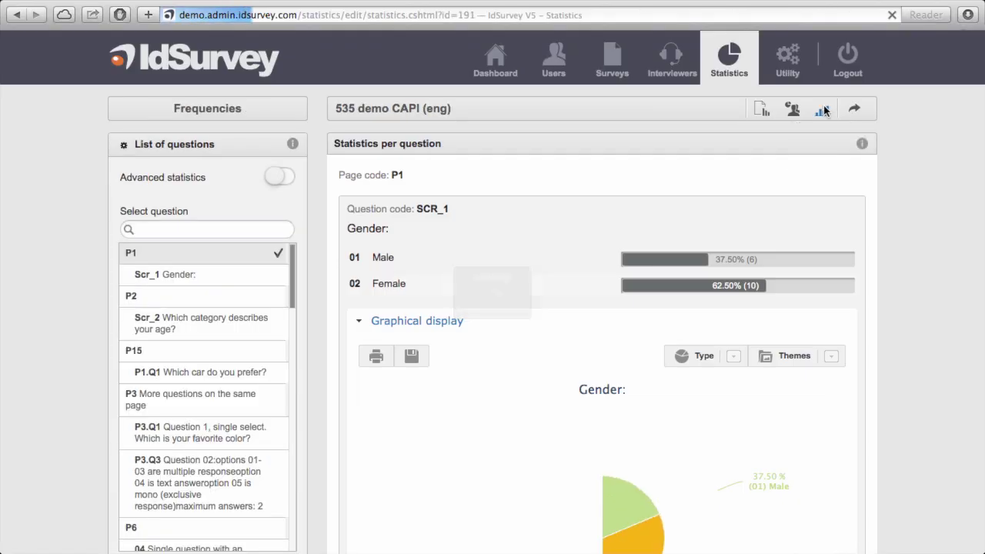
scroll(560, 192, "down", 4)
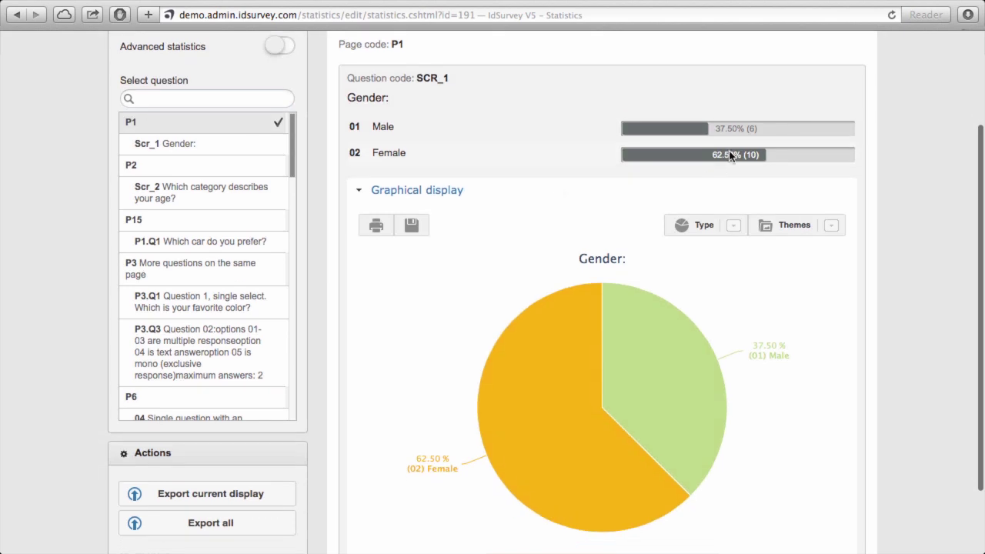
left_click(732, 226)
left_click(705, 292)
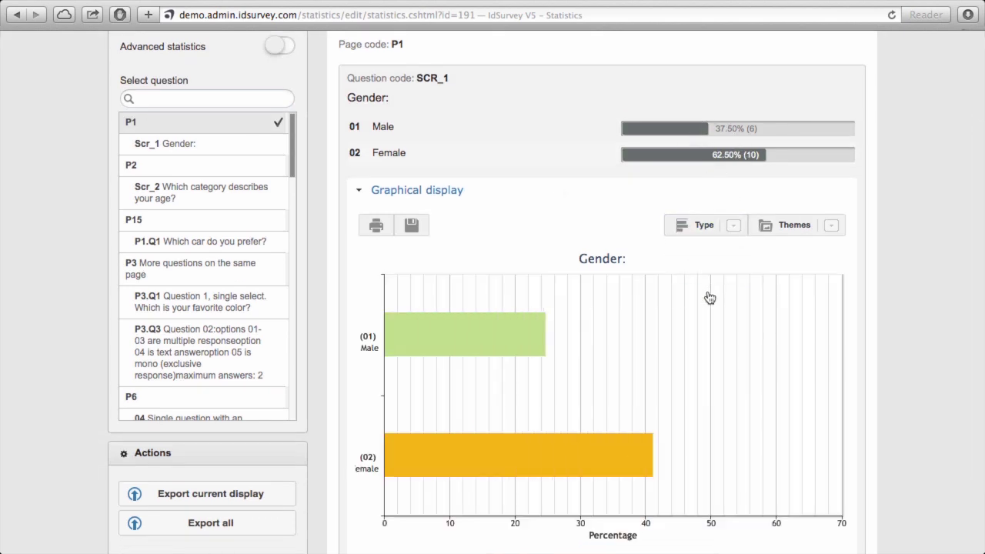
scroll(314, 248, "down", 3)
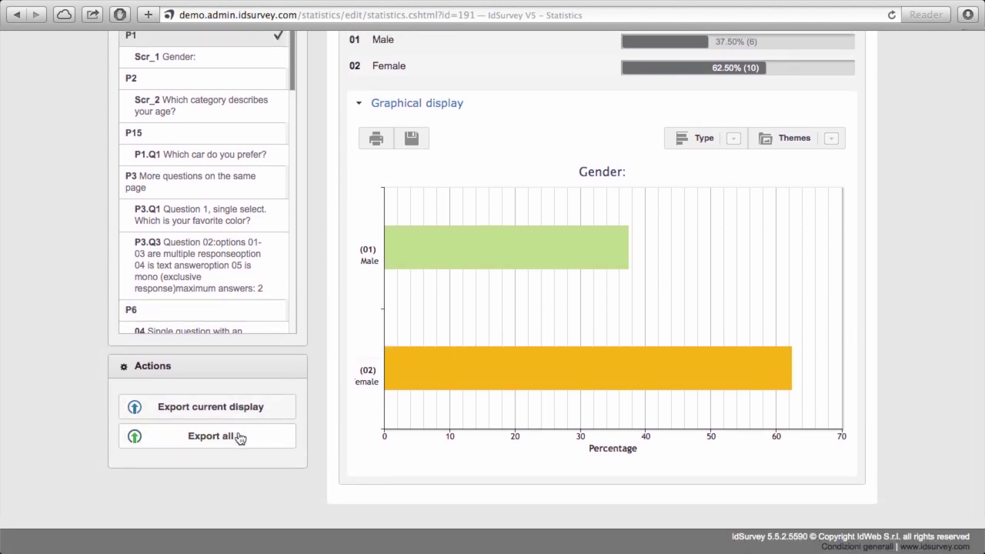
View the export formats available for saving the chart
left_click(421, 137)
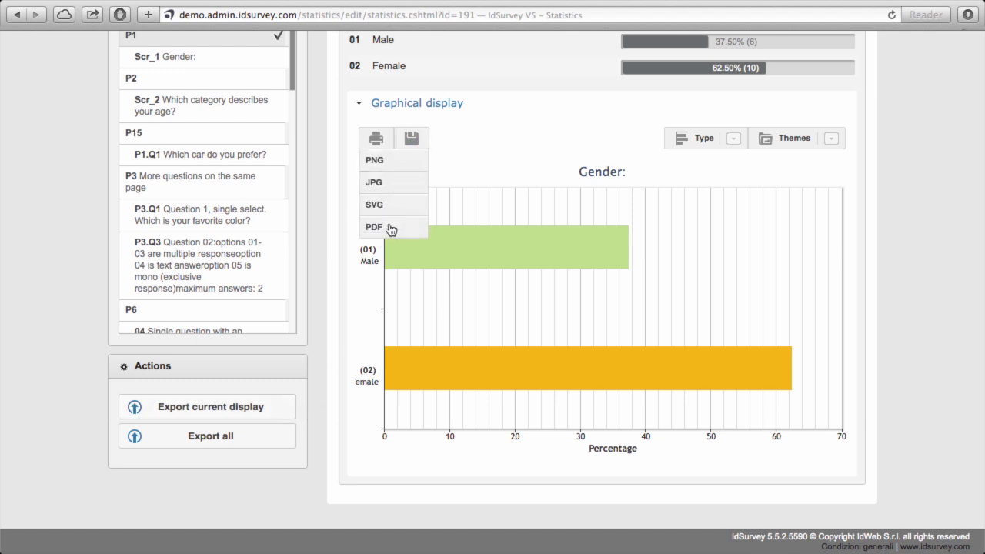
scroll(460, 117, "up", 5)
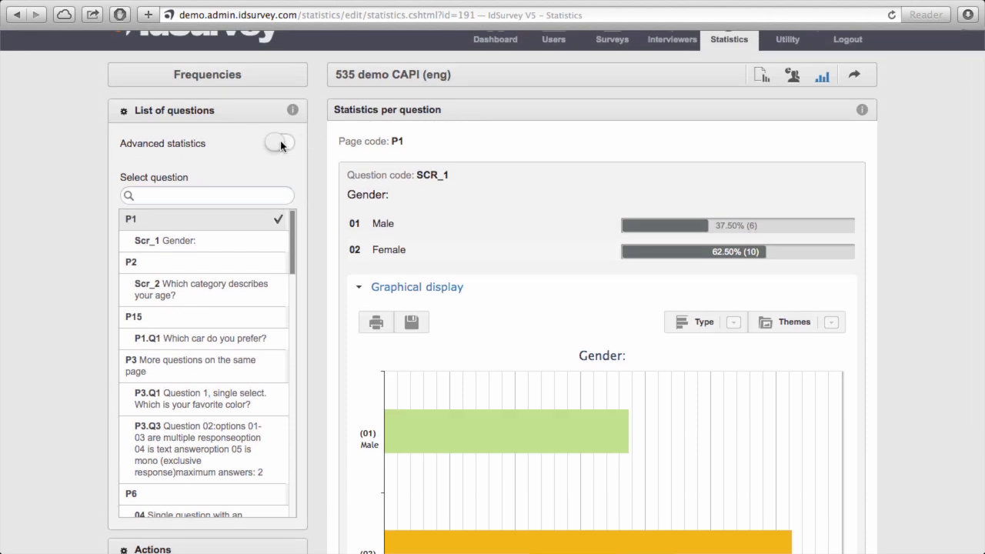
Enable Advanced statistics and cross Gender with P3.Q1 to see colour choices by sex
left_click(279, 144)
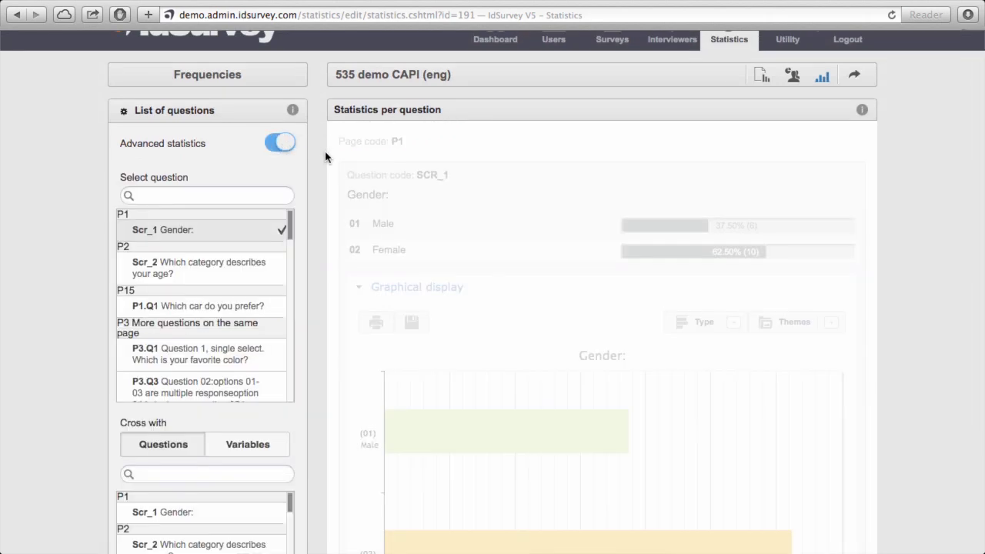
scroll(324, 157, "down", 5)
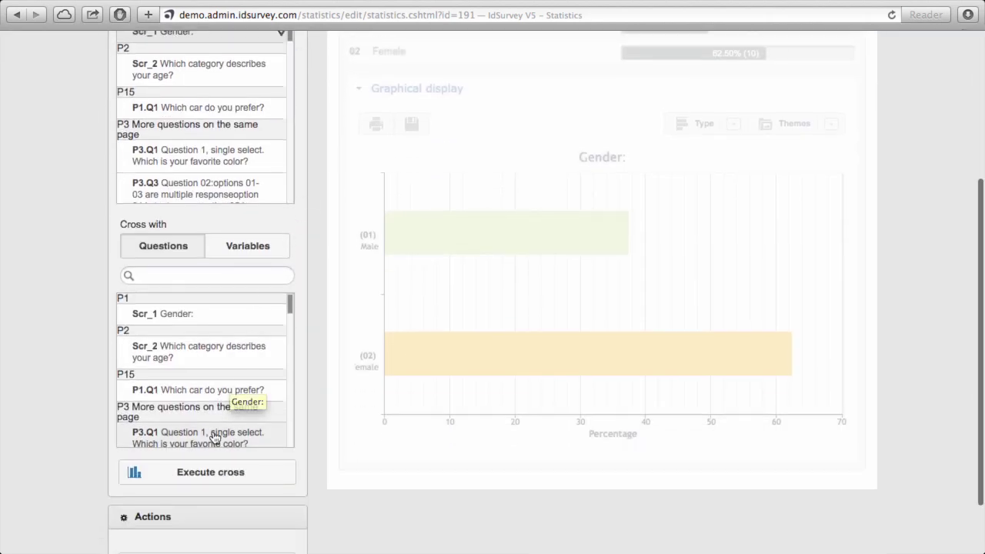
left_click(210, 473)
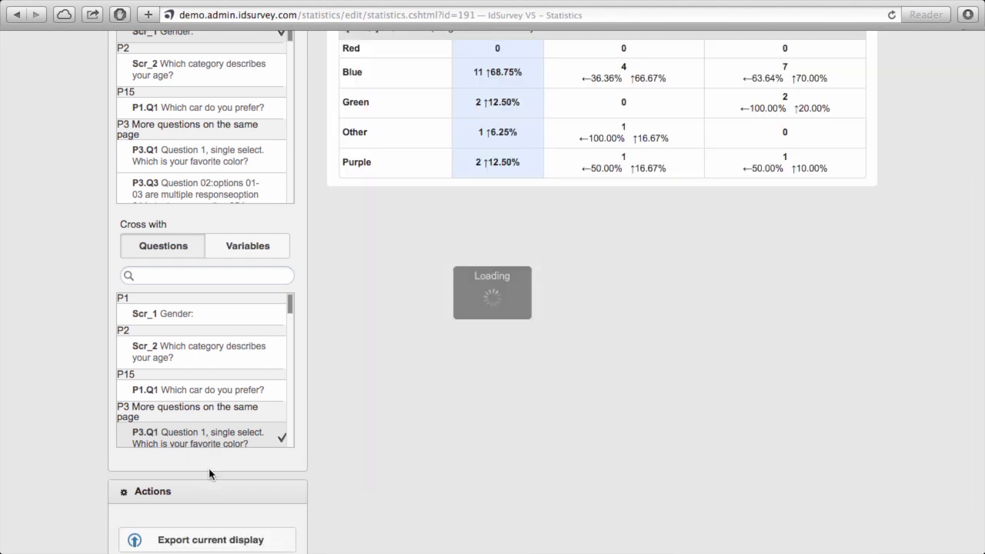
scroll(412, 430, "up", 3)
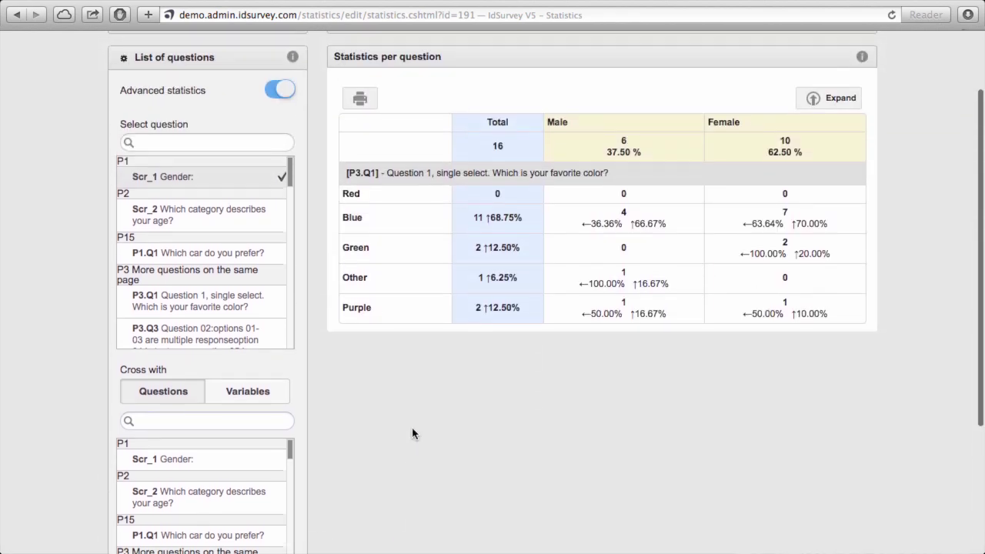
scroll(412, 433, "up", 2)
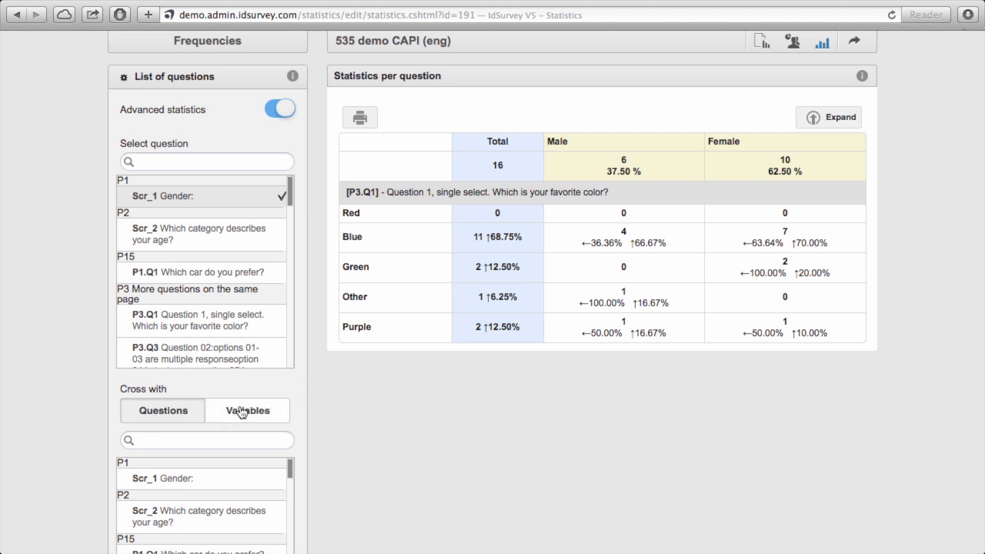
scroll(342, 407, "down", 5)
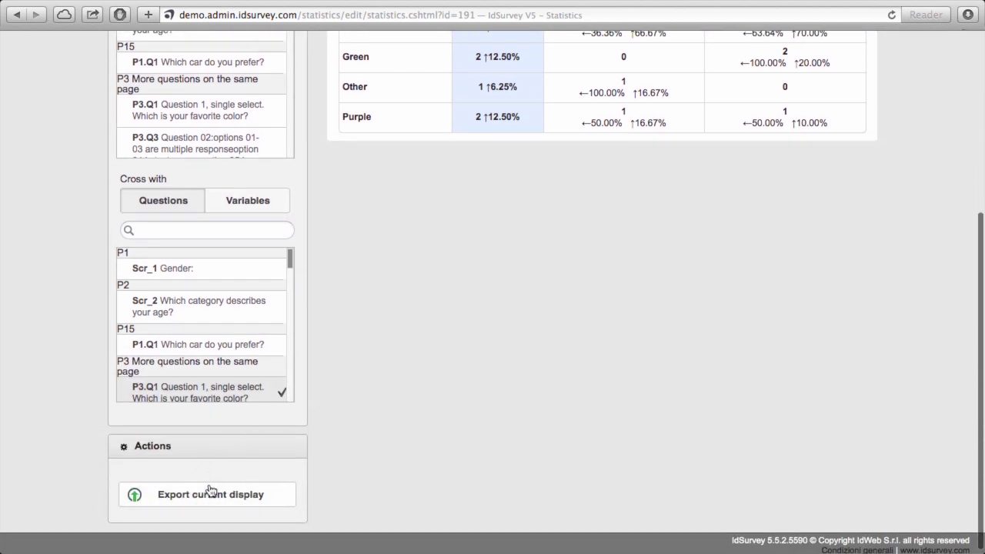
scroll(234, 494, "up", 5)
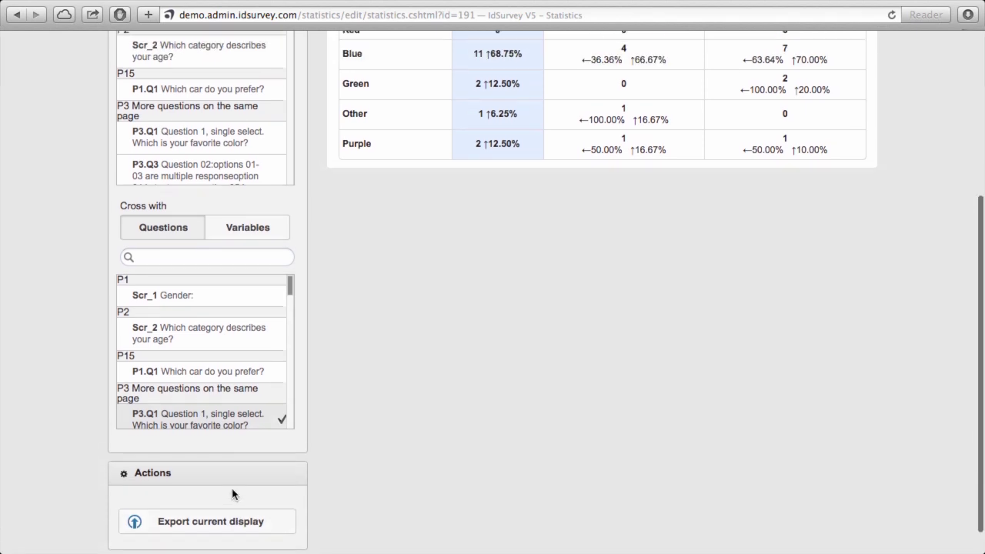